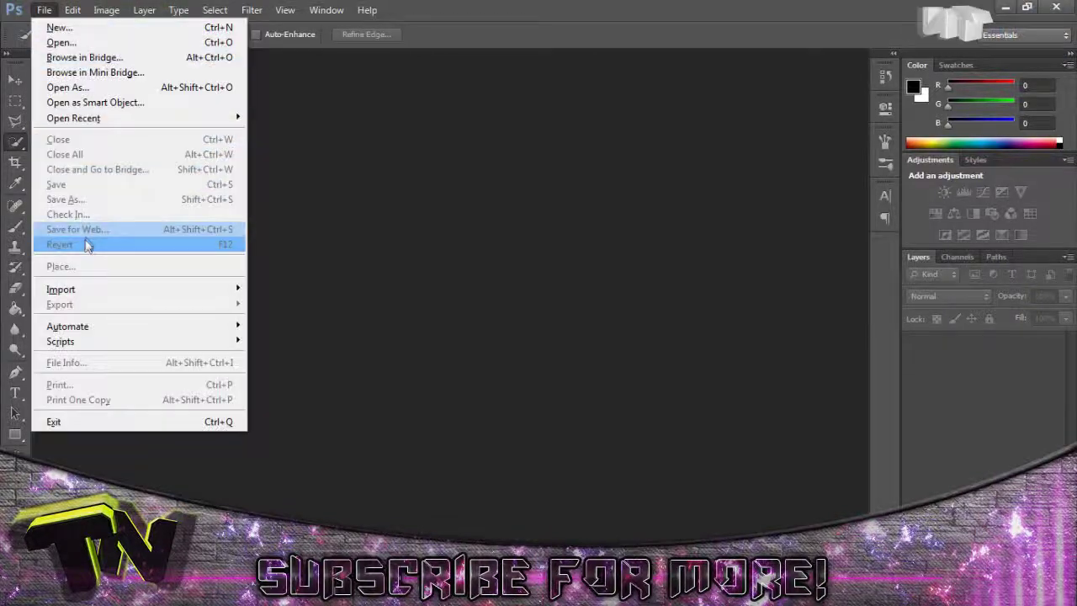
mouse_move(106, 10)
mouse_move(44, 10)
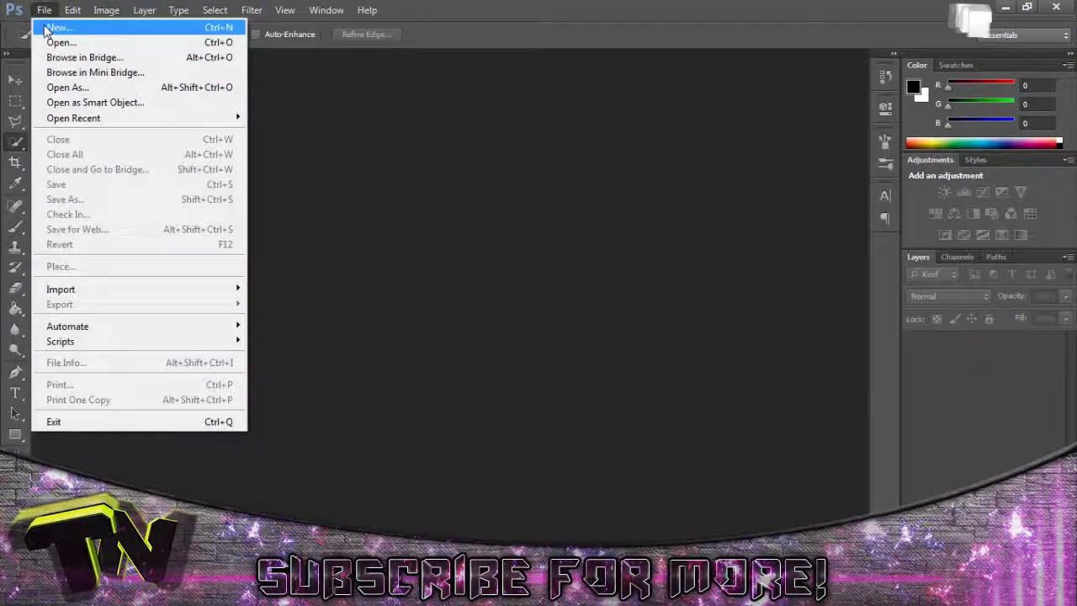
click(21, 23)
click(435, 159)
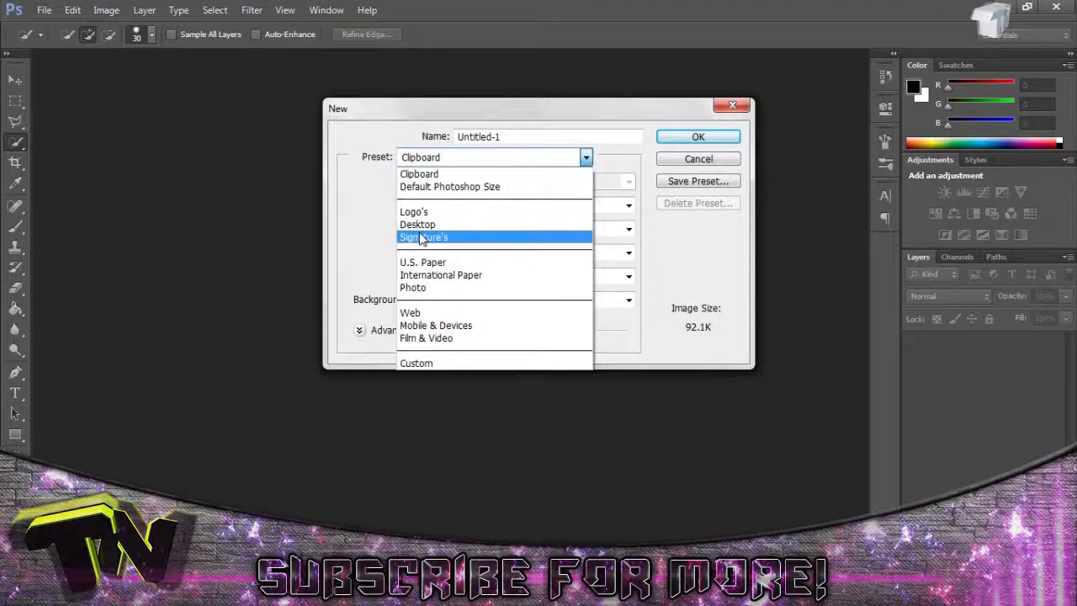
click(703, 169)
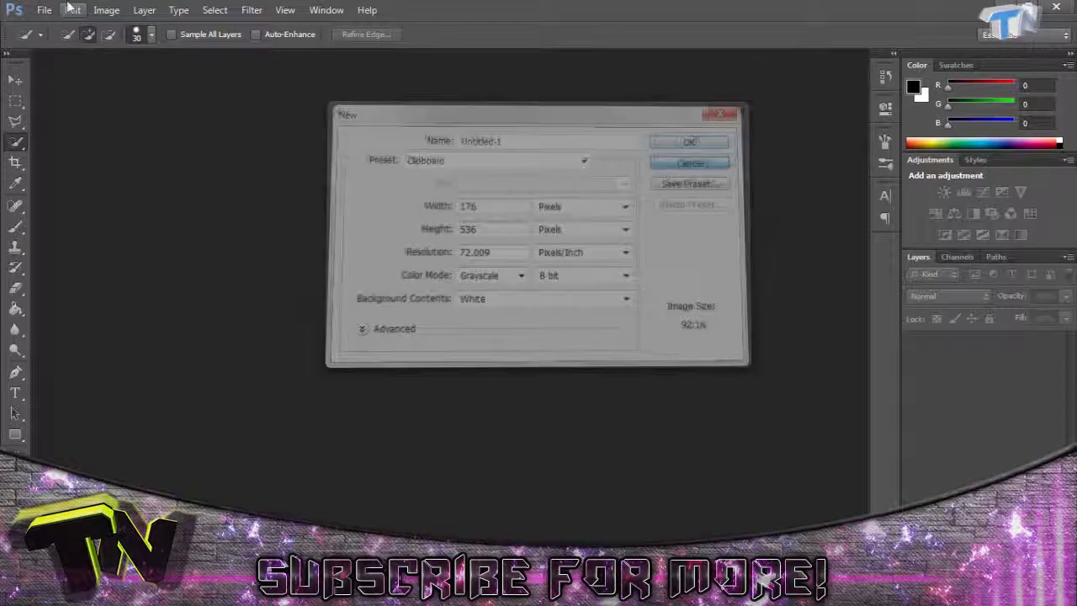
click(698, 160)
- Open the image eagle-3.jpg from the desktop
click(43, 10)
click(33, 39)
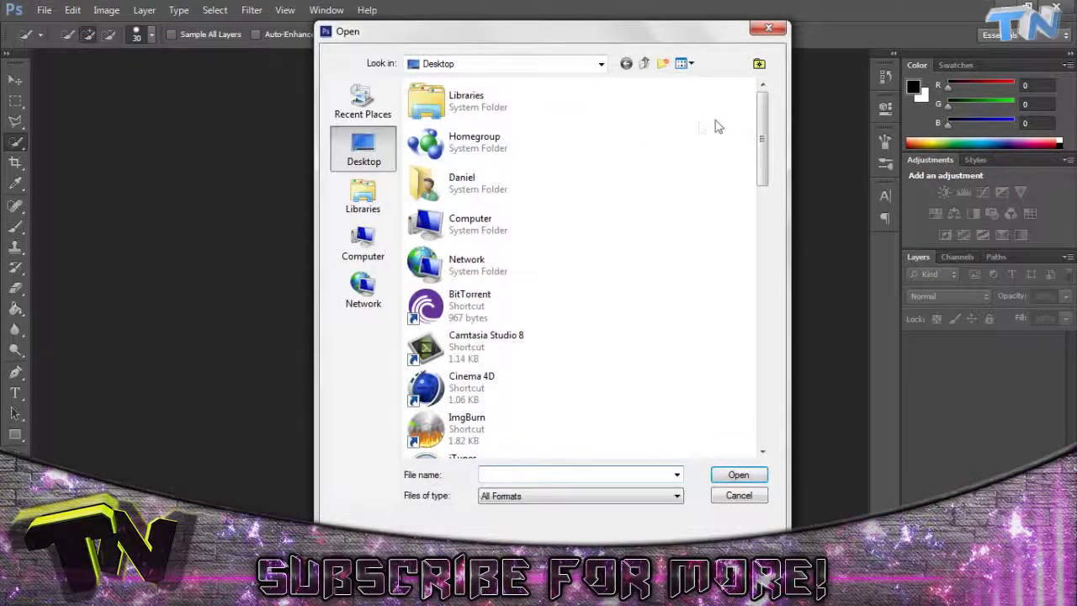
scroll(698, 126, down, 10)
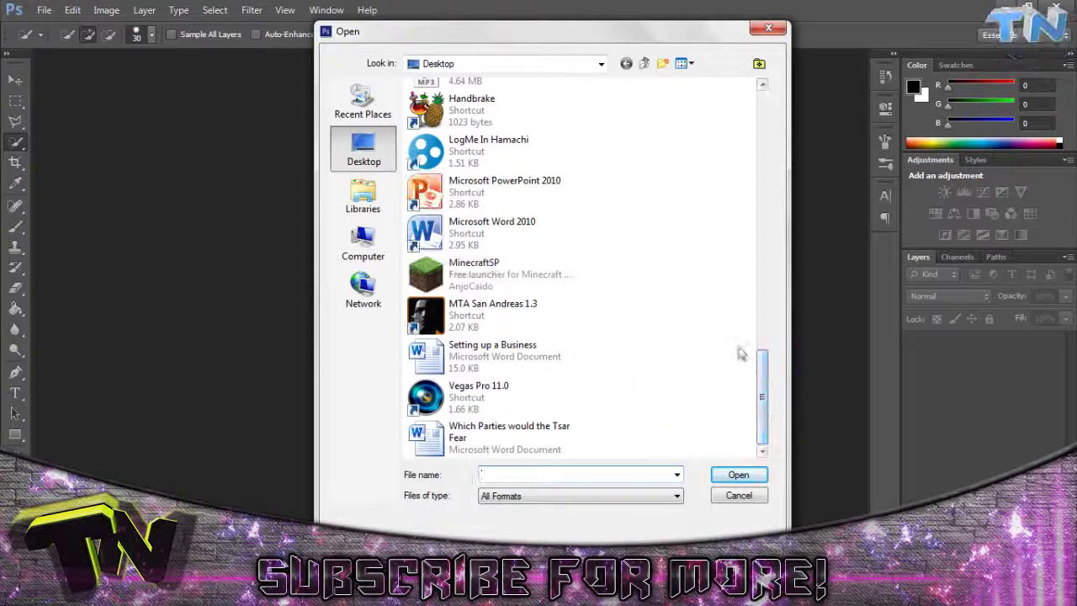
drag(762, 395, 766, 325)
click(548, 152)
click(534, 123)
click(755, 475)
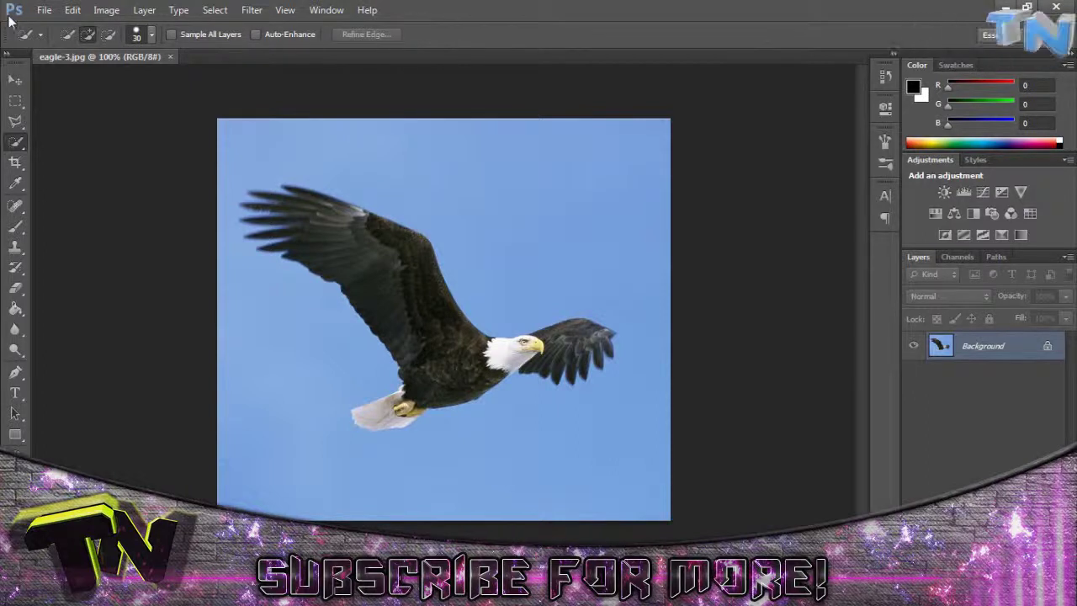
- Convert the locked Background into a regular layer and rename it Eagle
double_click(1022, 343)
click(667, 189)
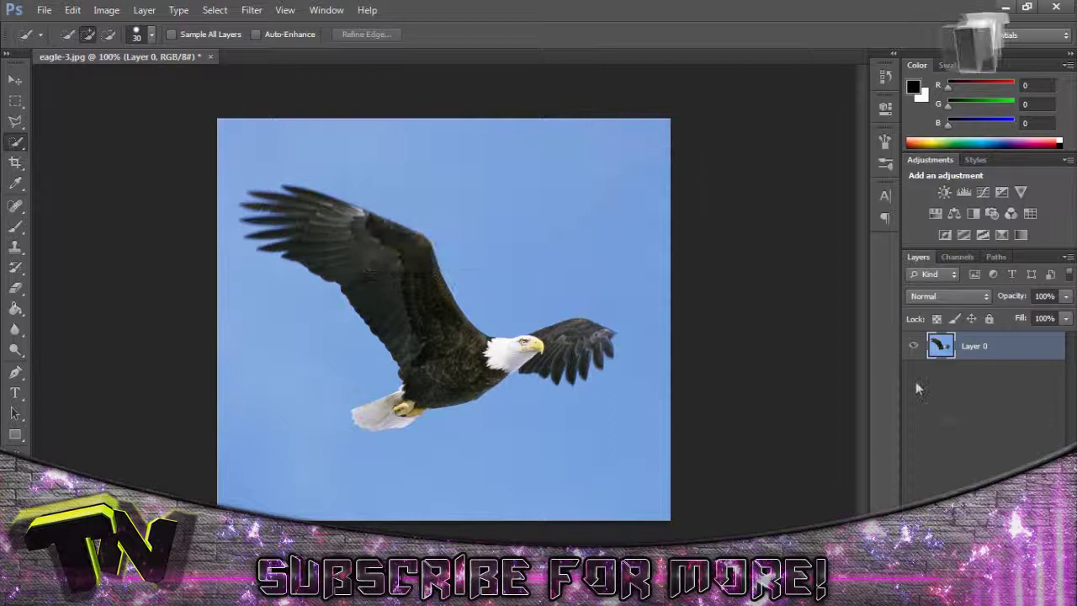
text(E)
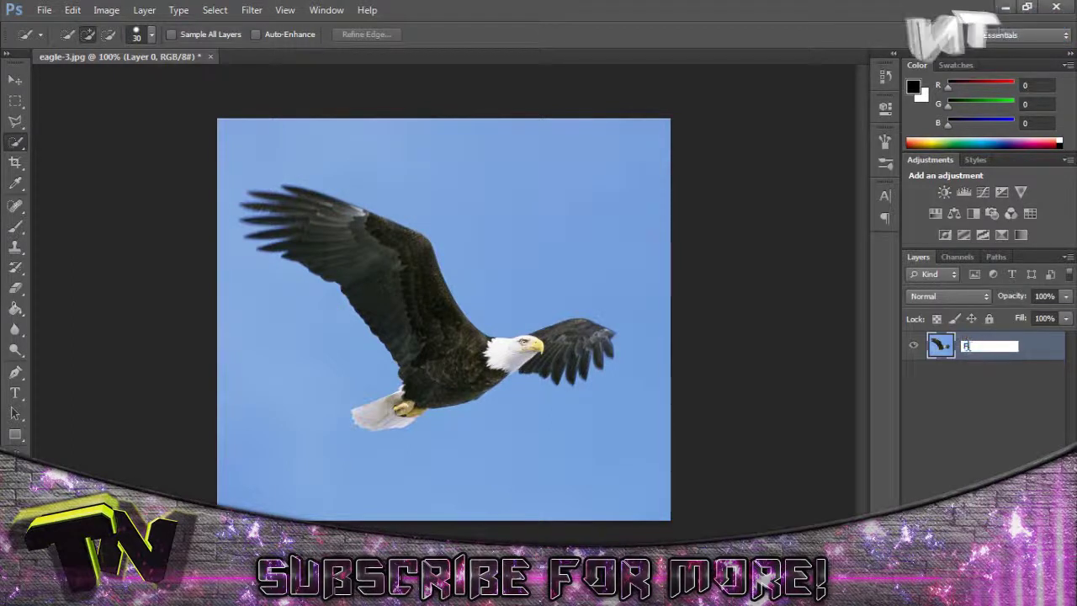
text(agle)
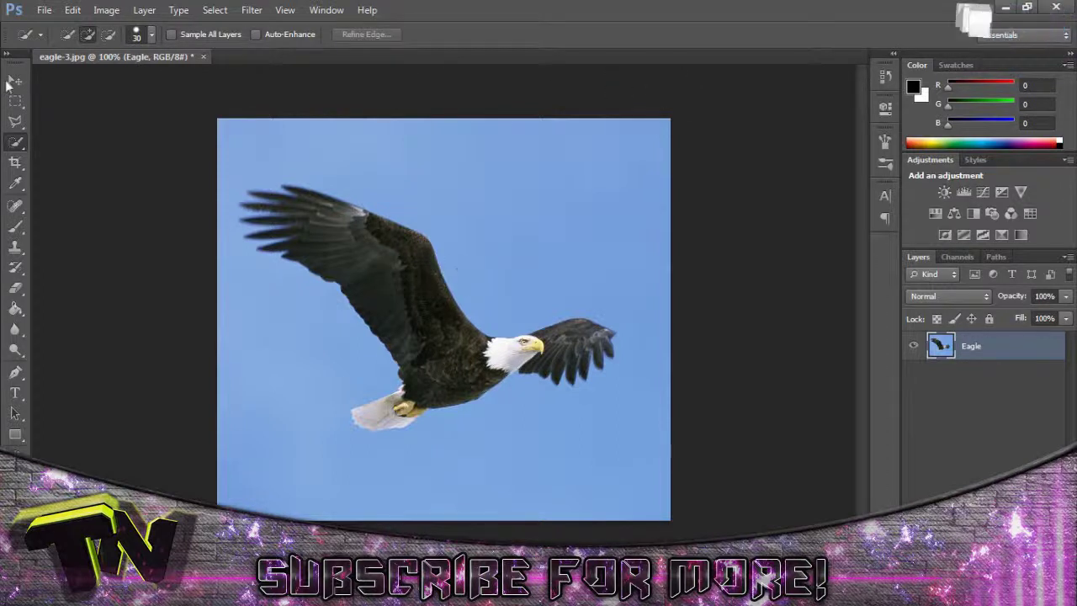
- Try erasing the blue sky beside the eagle with the Magic Eraser at tolerance 32, and undo the erasure
click(14, 81)
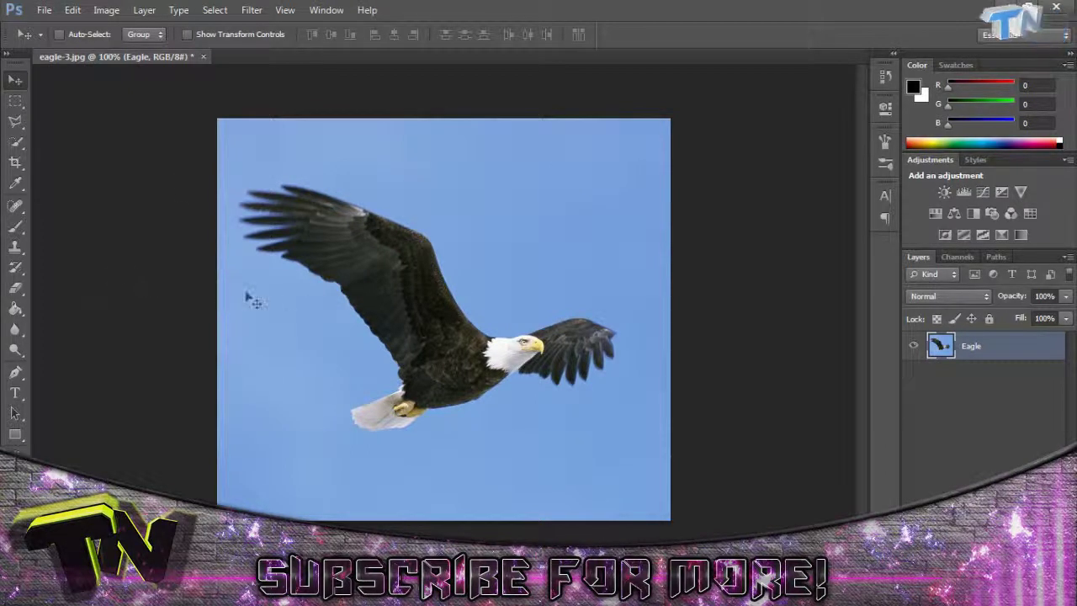
drag(15, 308, 58, 306)
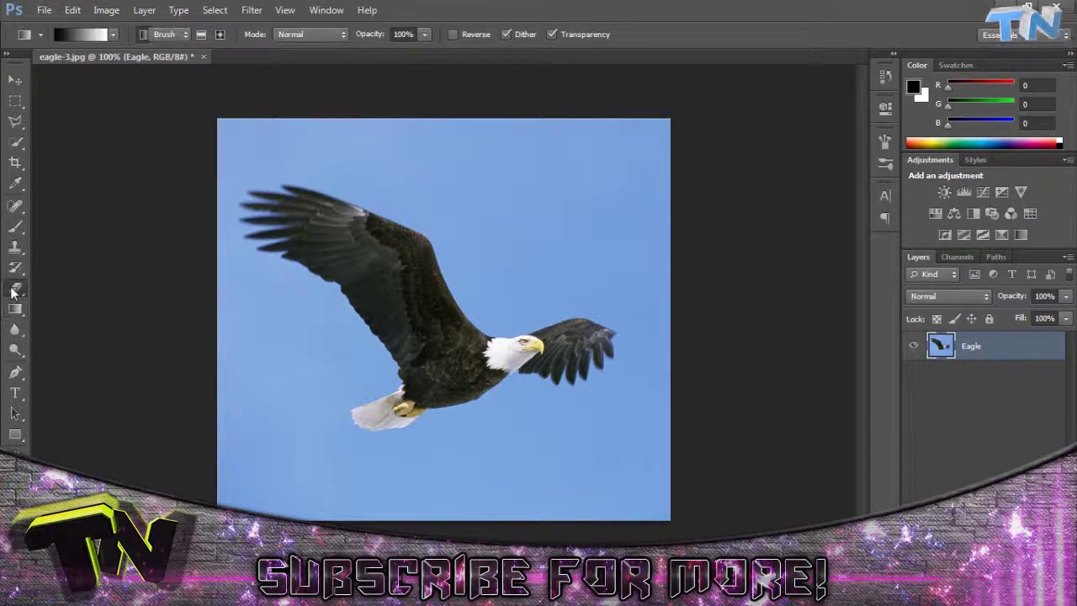
click(14, 291)
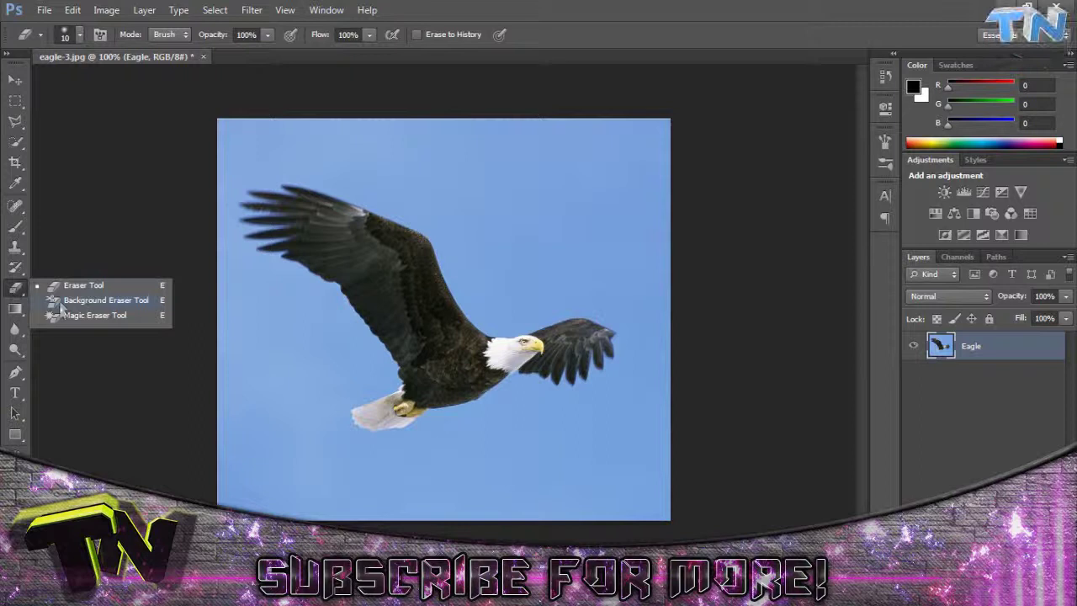
click(84, 315)
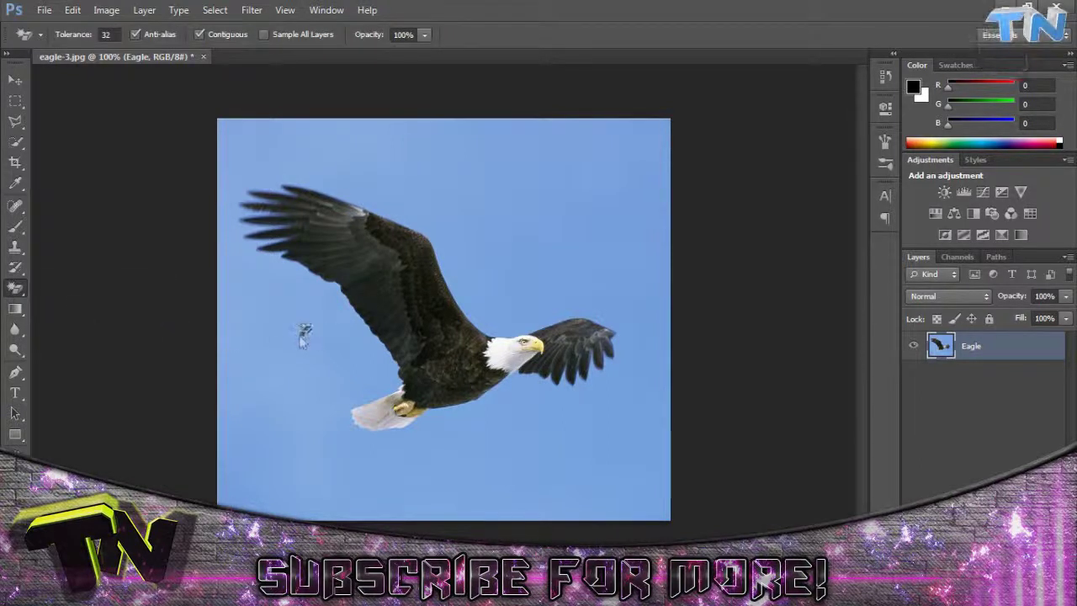
click(304, 330)
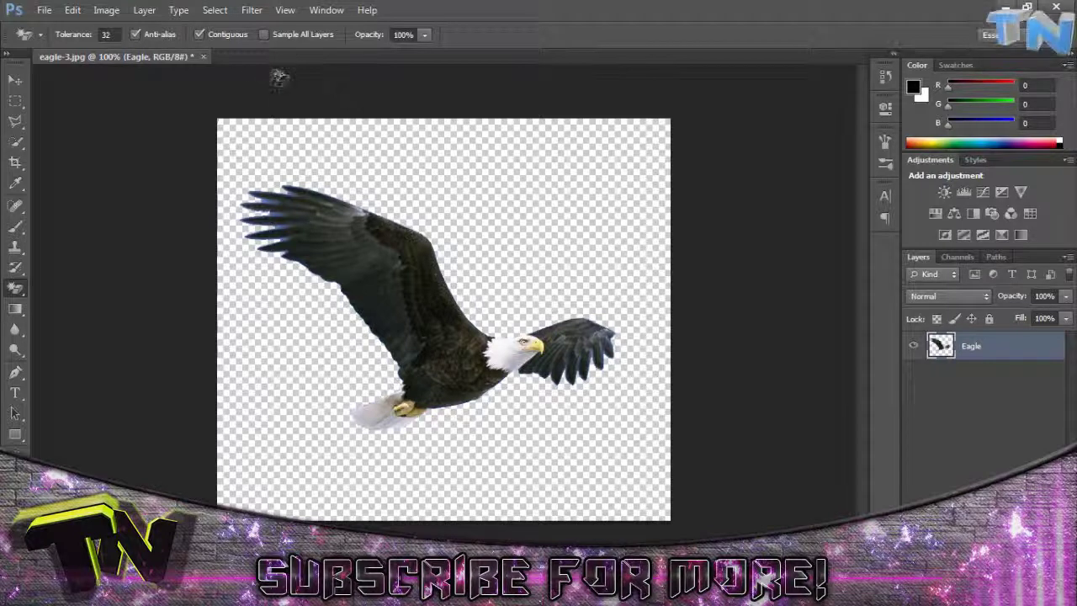
key(ctrl+z)
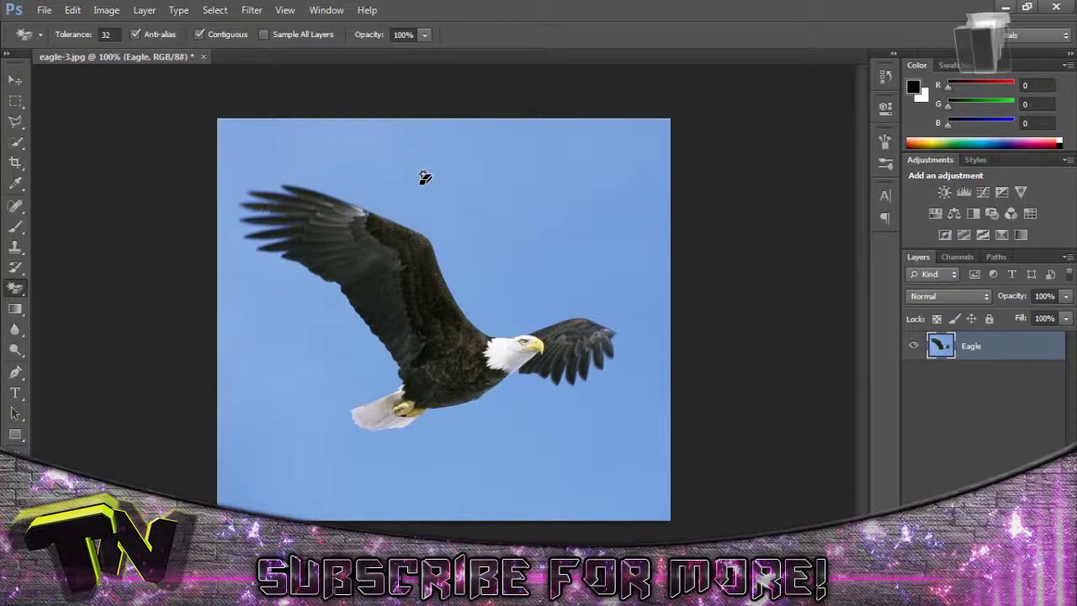
- Magic-erase the sky from below the eagle, undo that, and erase it again from above the eagle
click(504, 408)
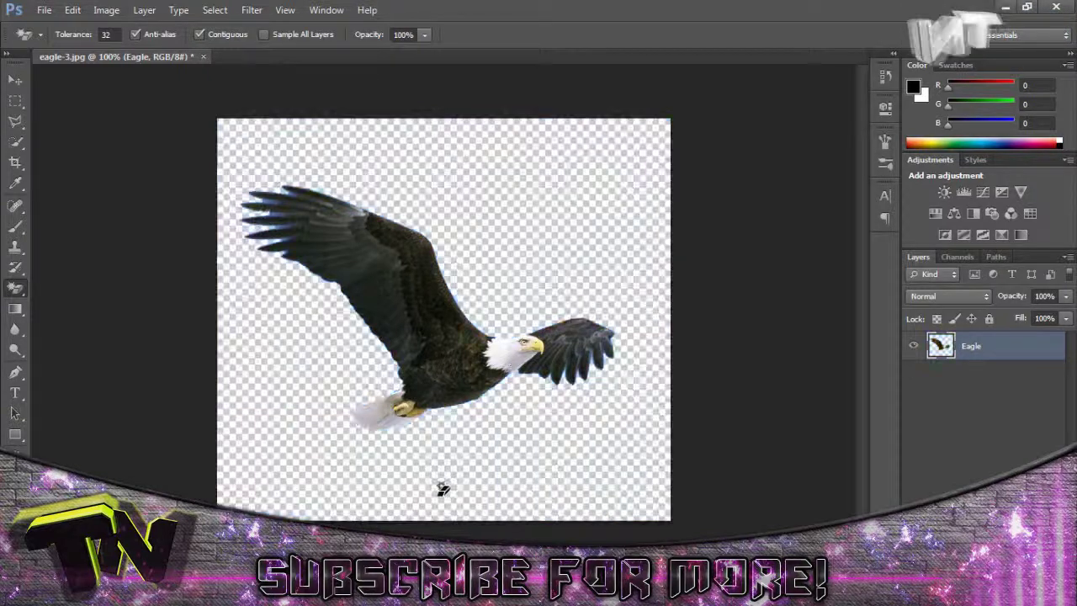
key(z)
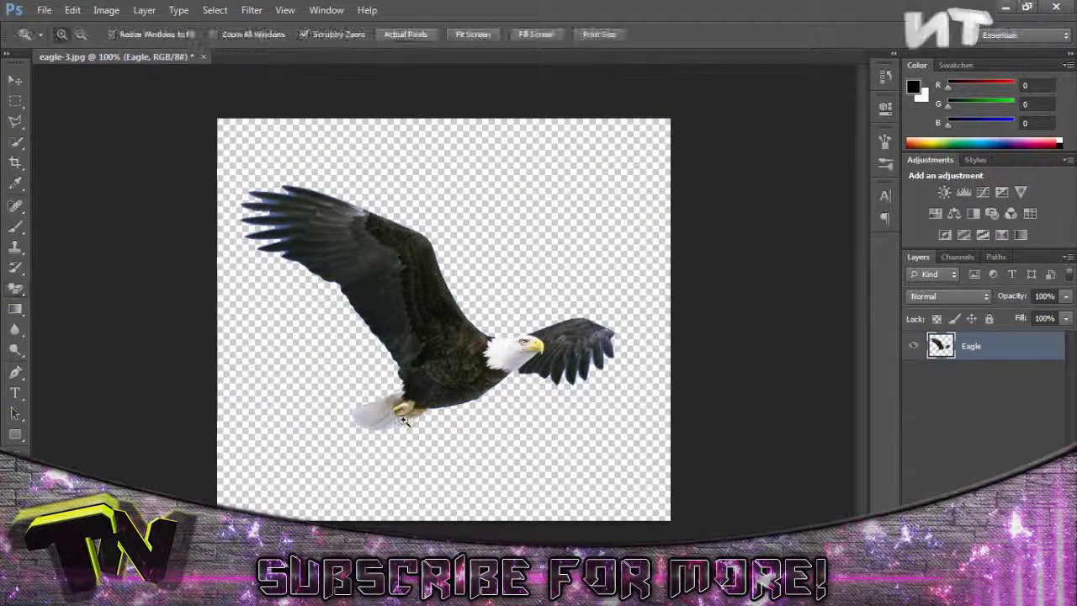
key(ctrl+z)
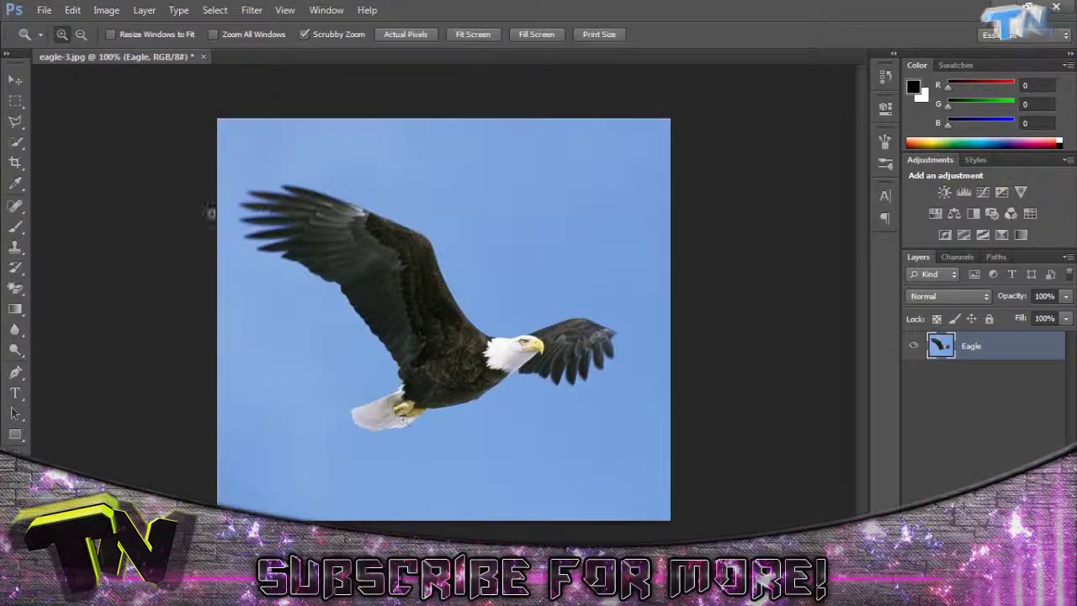
click(15, 287)
click(542, 201)
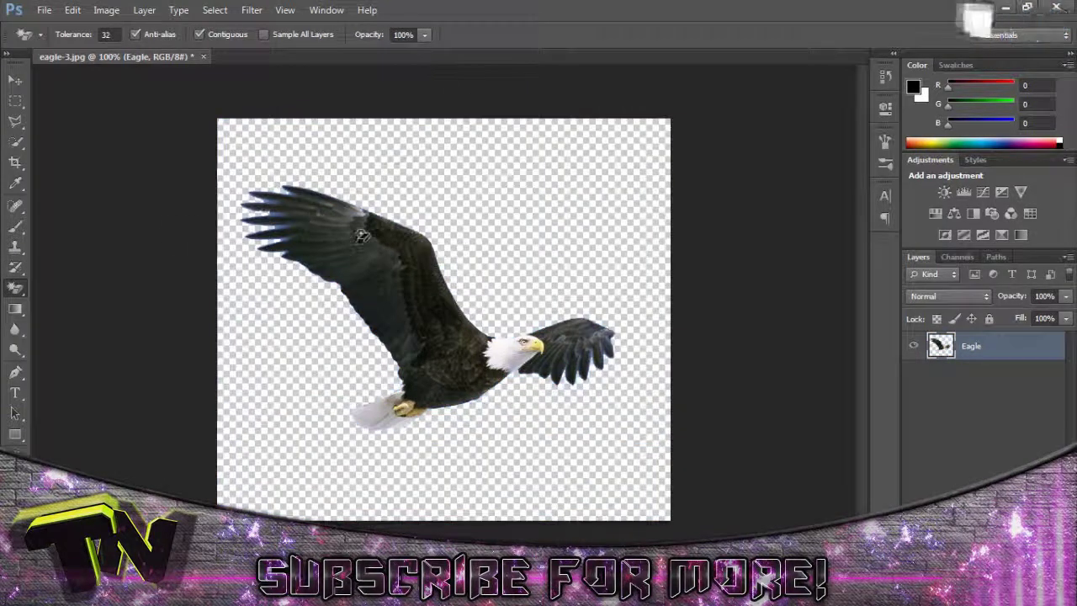
- Erase the blue fringe along the lower edge of the large wing using the regular Eraser at brush size 7
right_click(19, 290)
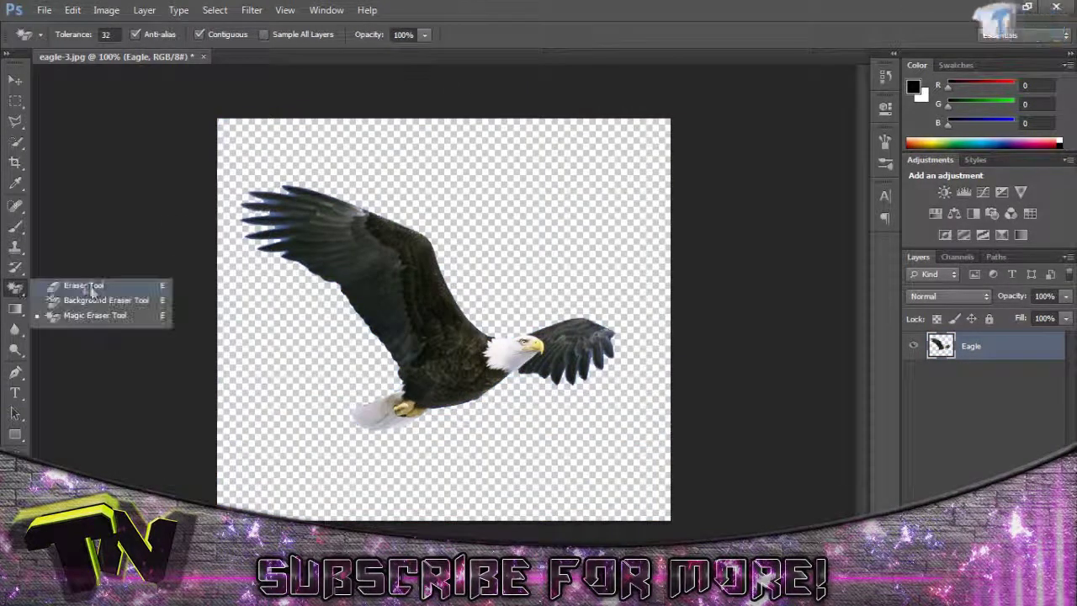
click(87, 285)
scroll(268, 246, up, 10)
scroll(253, 227, up, 1)
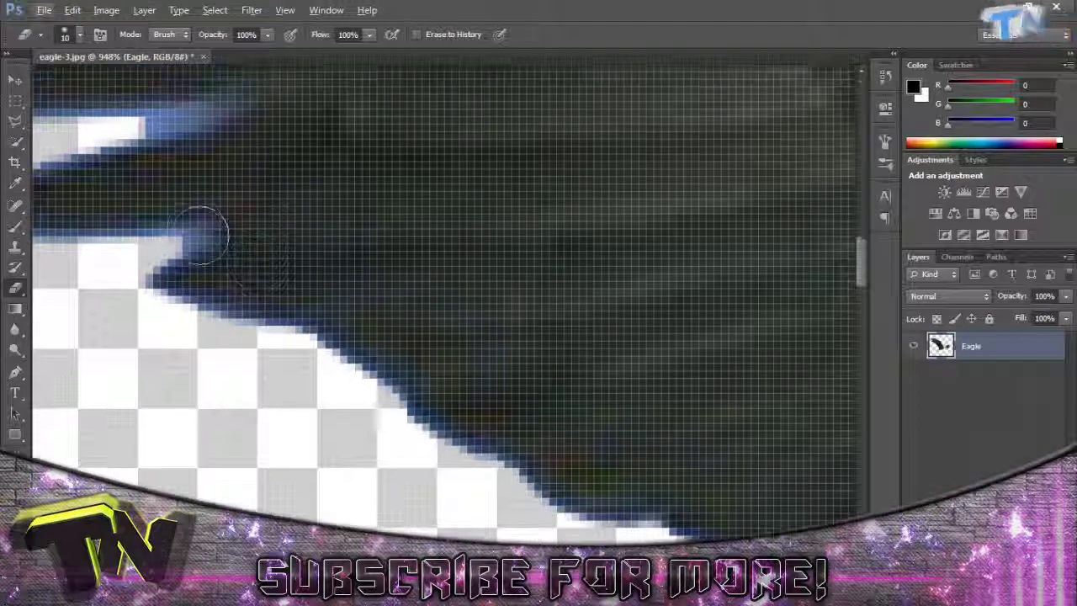
key(shift+e)
key(shift+e)
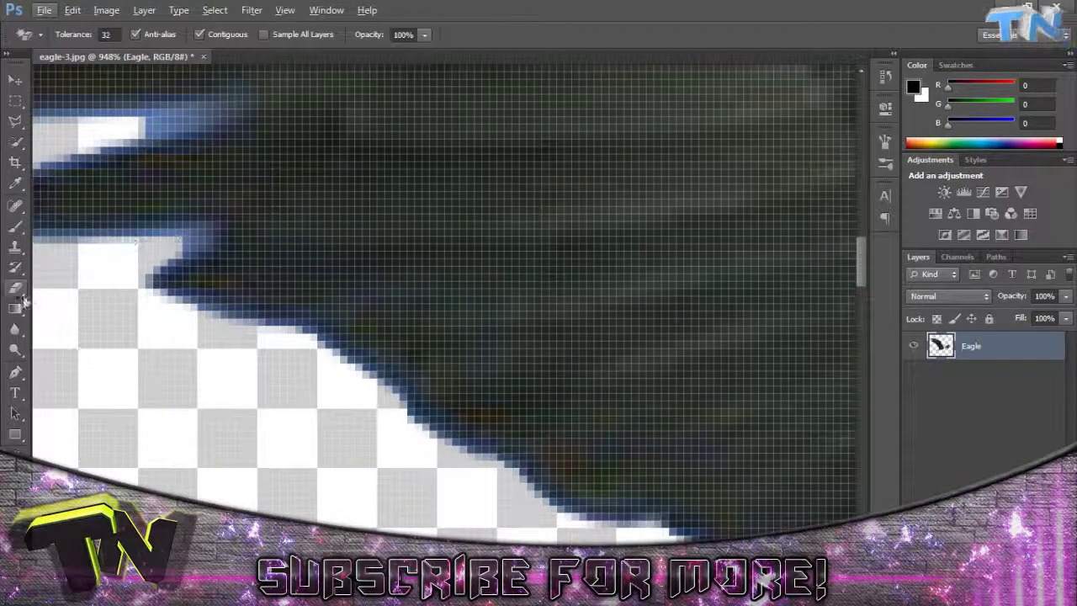
key(shift+e)
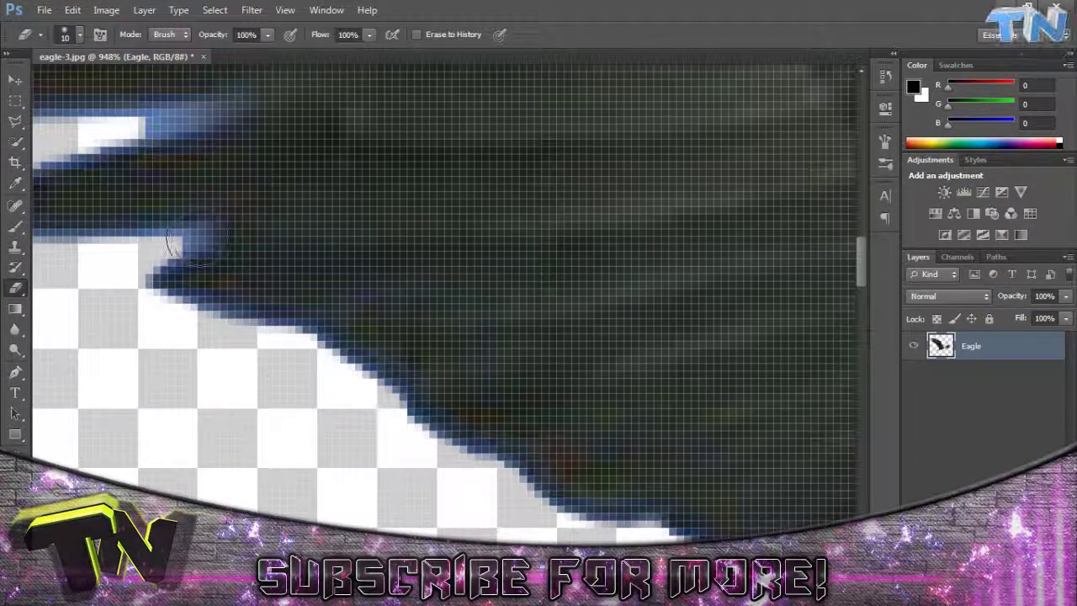
key([)
mouse_move(204, 240)
mouse_down()
mouse_move(134, 235)
mouse_move(63, 181)
mouse_move(126, 164)
mouse_move(144, 227)
mouse_move(291, 271)
mouse_move(486, 406)
mouse_move(742, 540)
mouse_up()
scroll(130, 221, down, 4)
scroll(120, 204, up, 1)
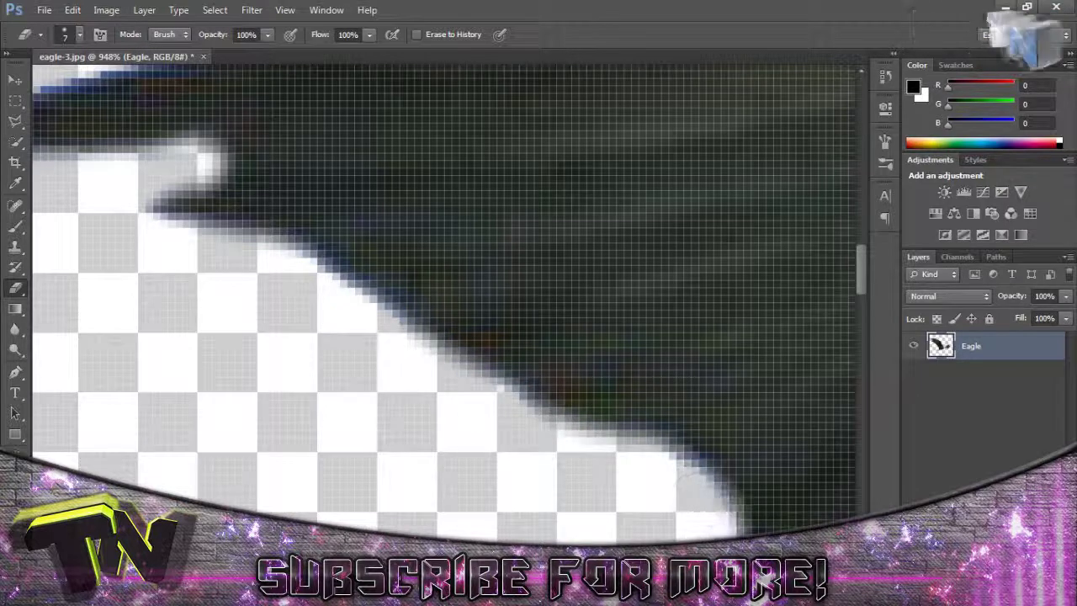
scroll(547, 464, down, 2)
scroll(547, 465, down, 5)
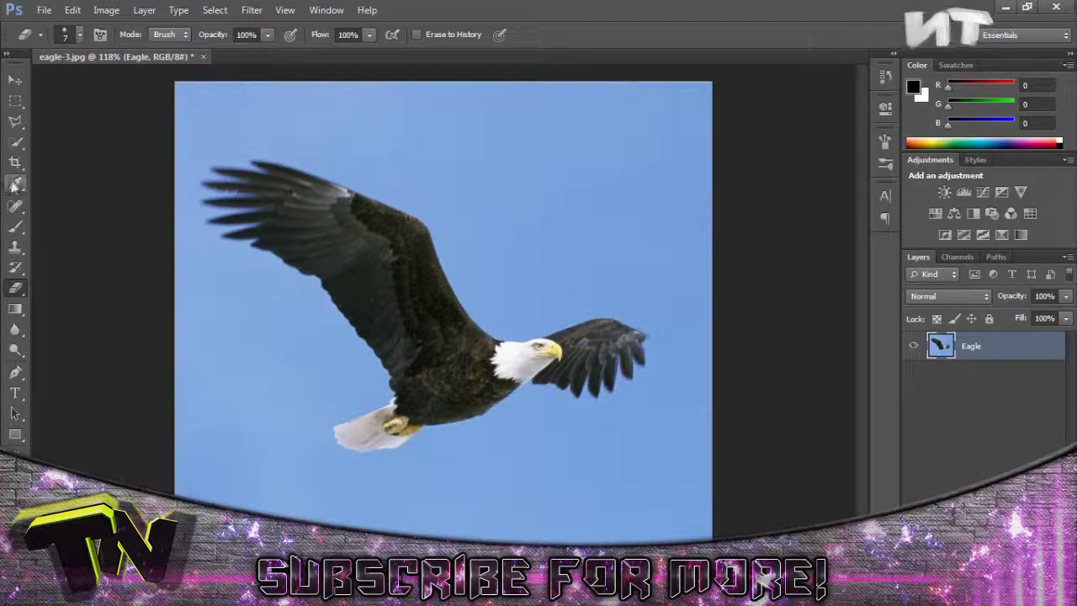
- Try the Magic Eraser once more on the restored sky next to the large wing, and undo the erasure
right_click(14, 290)
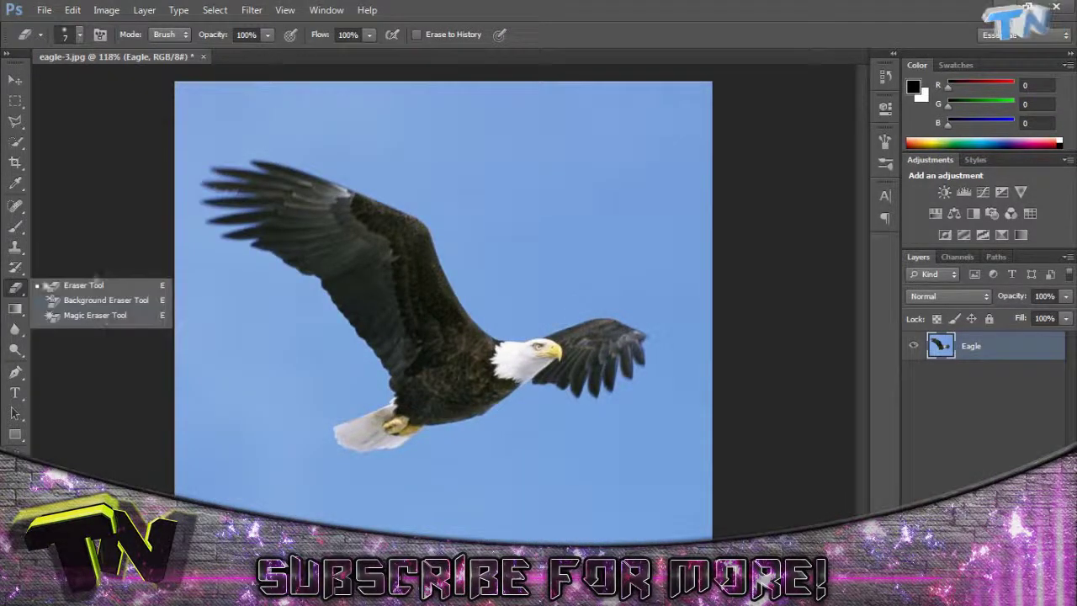
click(105, 315)
click(189, 308)
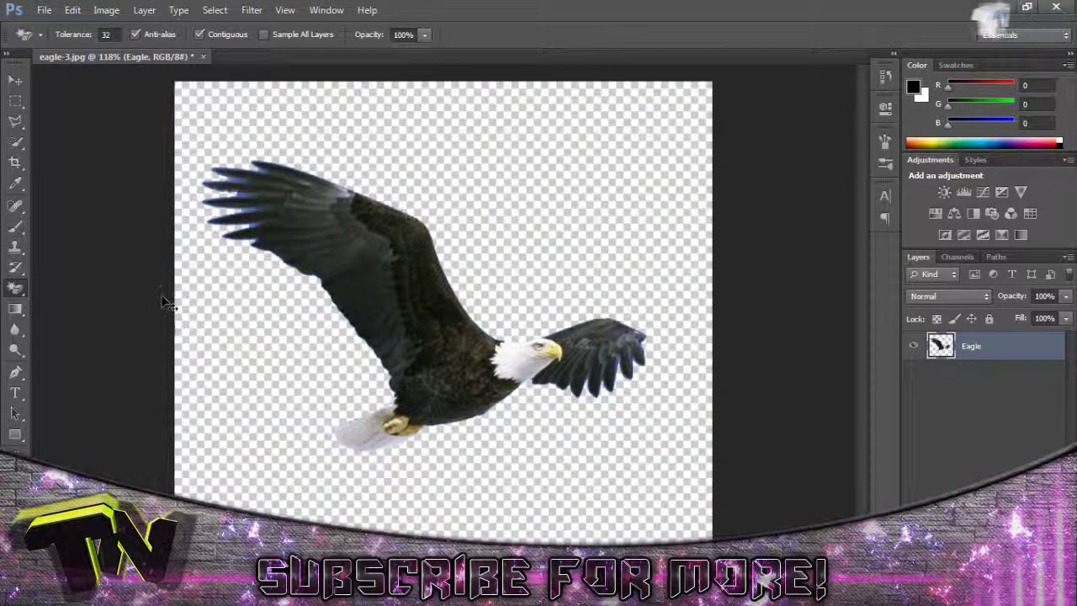
key(ctrl+z)
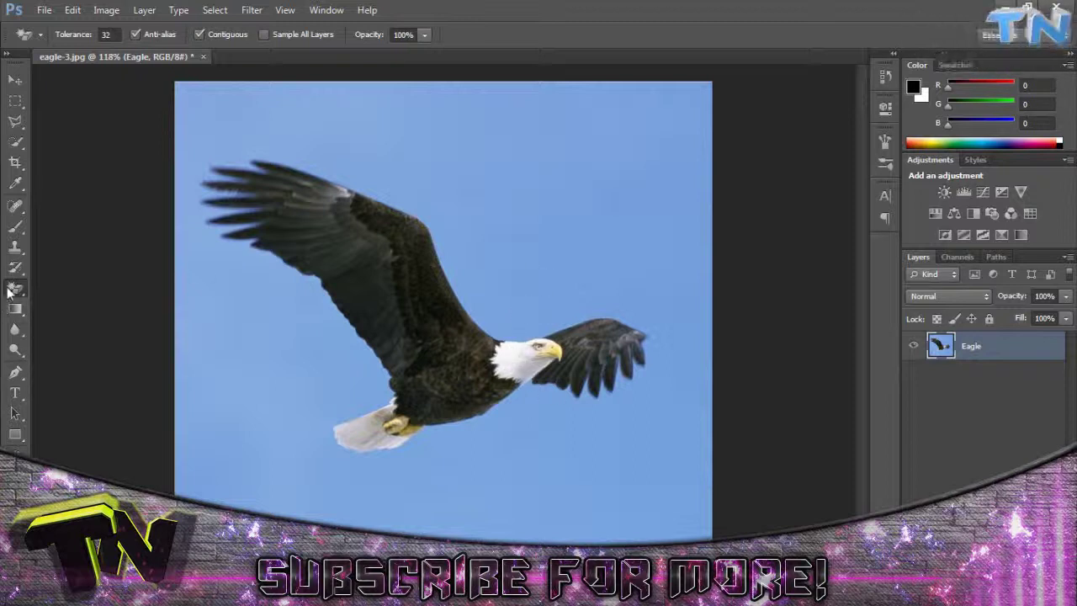
- Switch to the Background Eraser Tool with a brush size of 25
click(10, 290)
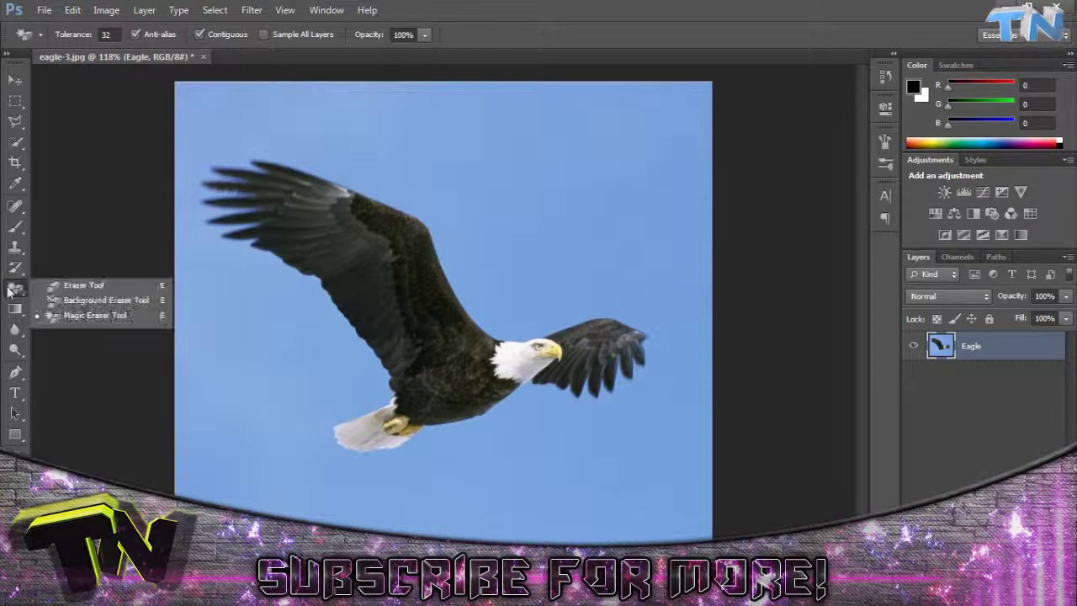
click(95, 301)
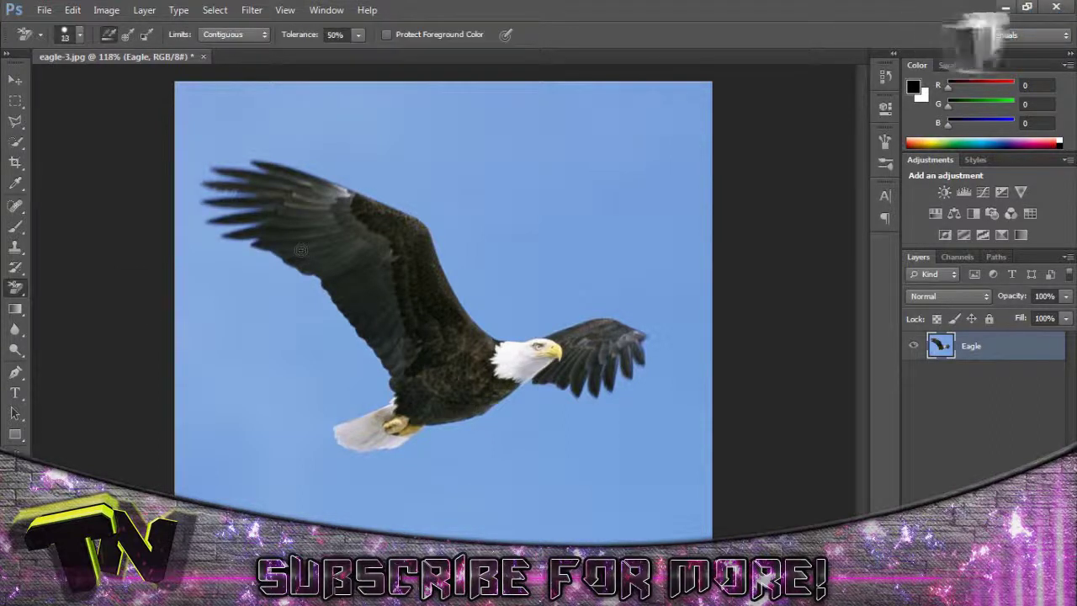
right_click(15, 290)
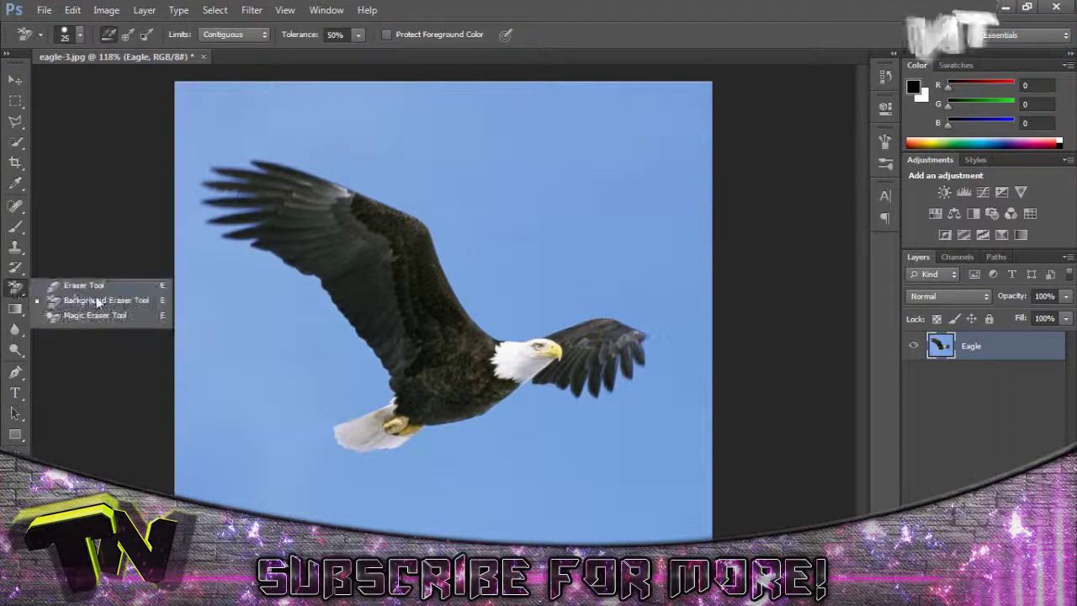
click(93, 300)
right_click(91, 301)
click(134, 249)
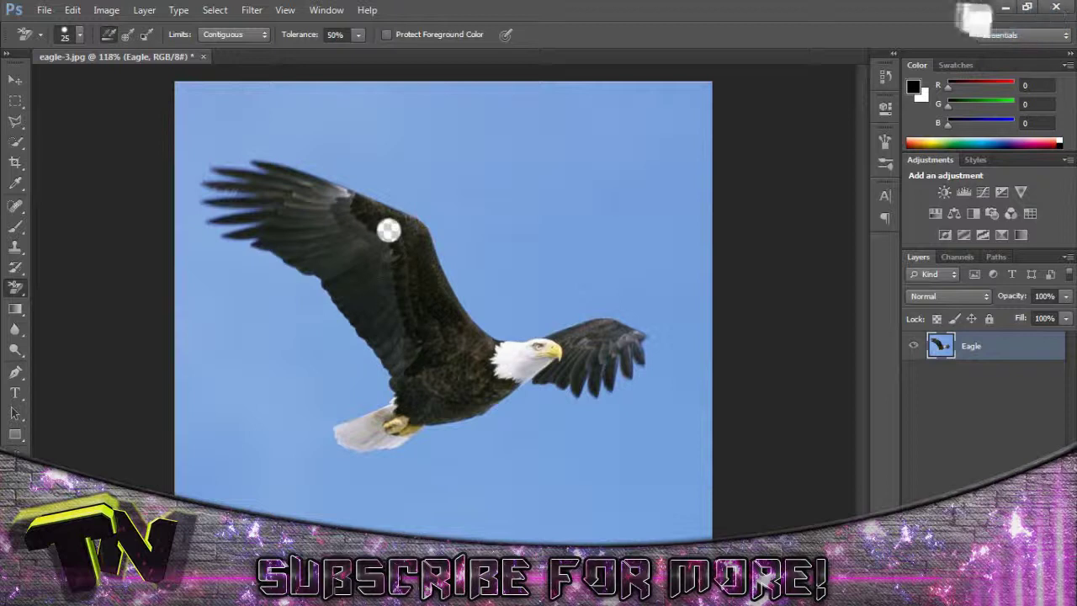
- Test the Background Eraser with single dabs on the eagle's dark wing, and undo the dabs
click(414, 238)
click(392, 304)
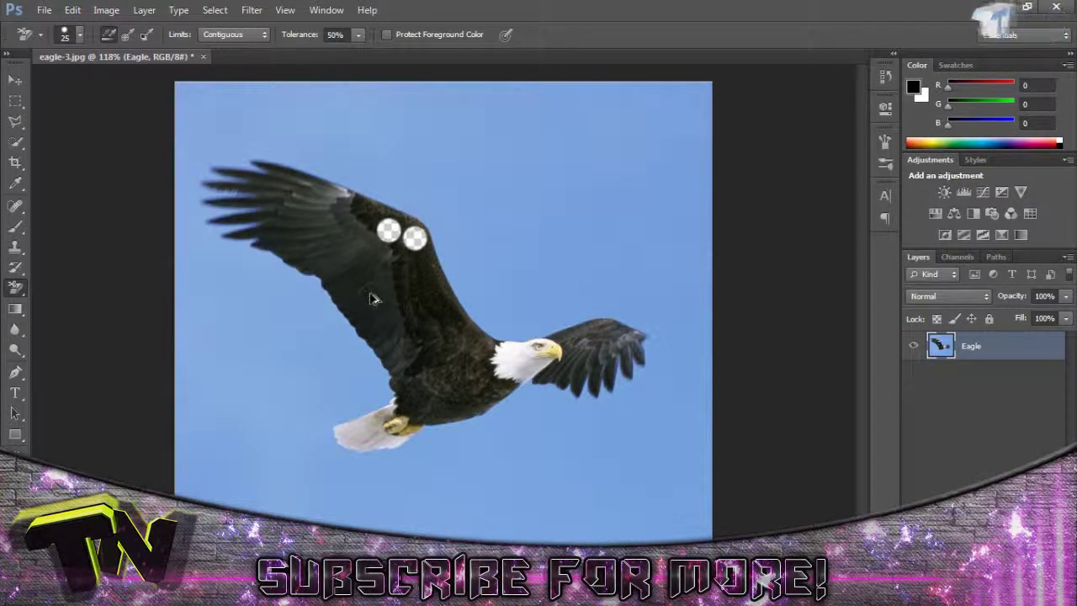
key(ctrl+alt+z)
key(ctrl+alt+z)
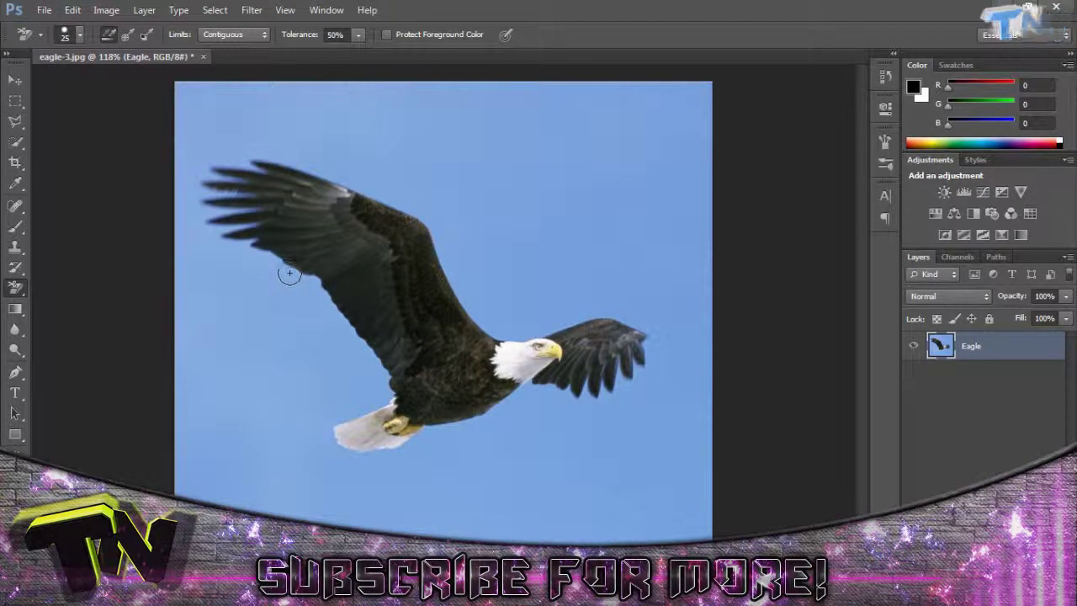
- Erase the sky along the large wing's lower edge and around the tail using the Background Eraser at brush size 25
drag(290, 275, 357, 341)
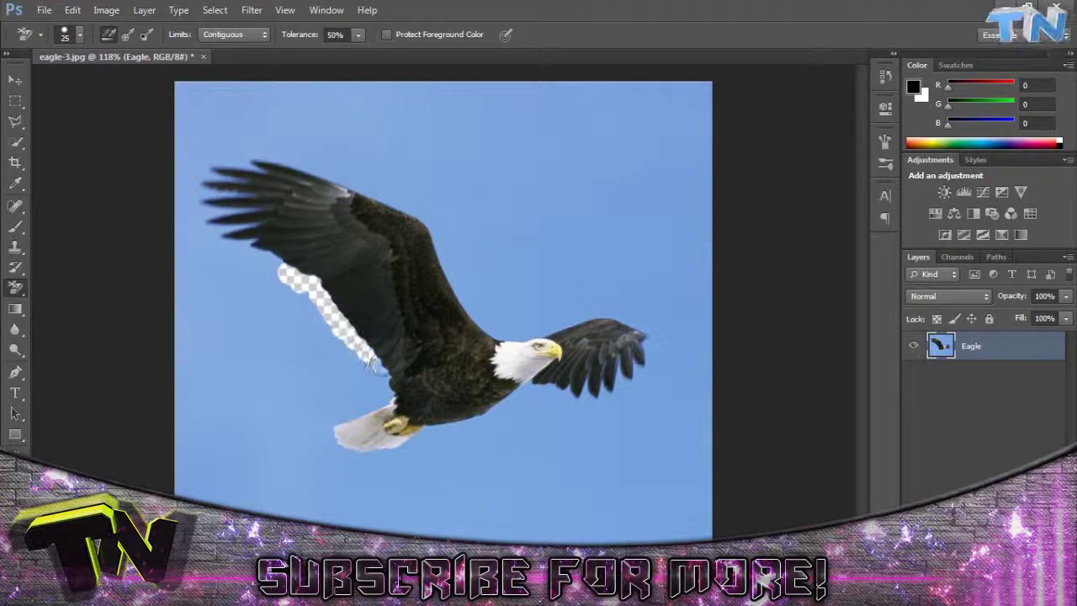
key(ctrl+alt+z)
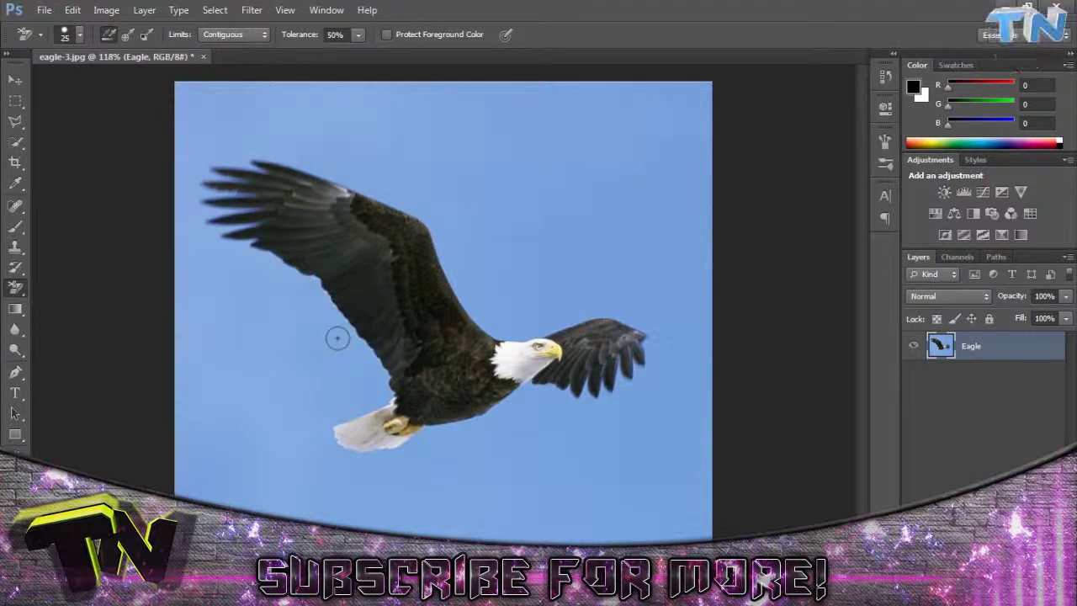
drag(344, 331, 370, 362)
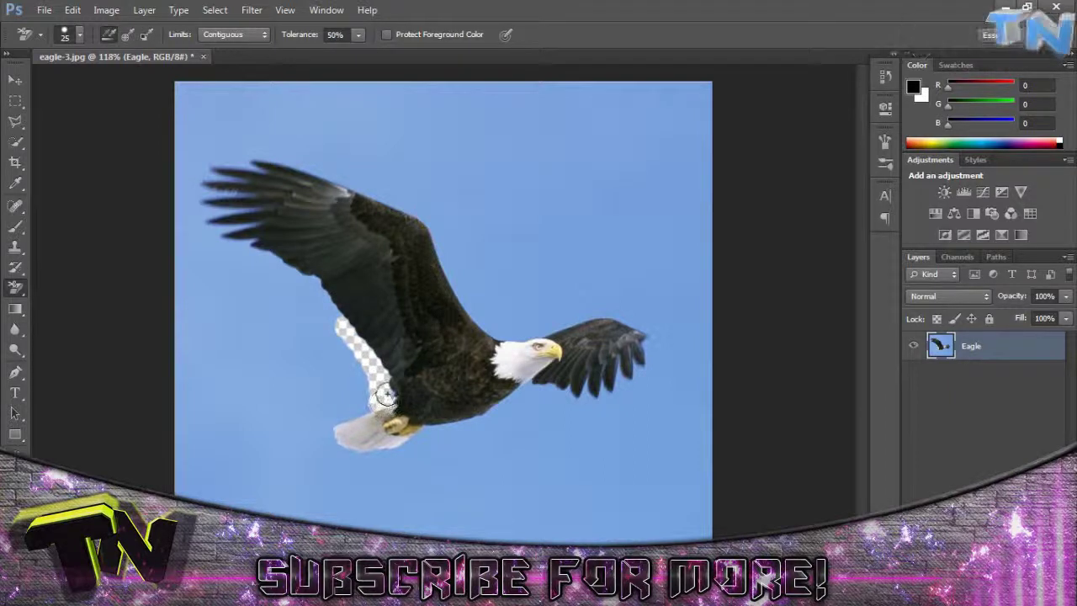
mouse_move(379, 402)
mouse_down()
mouse_move(335, 417)
mouse_move(353, 452)
mouse_up()
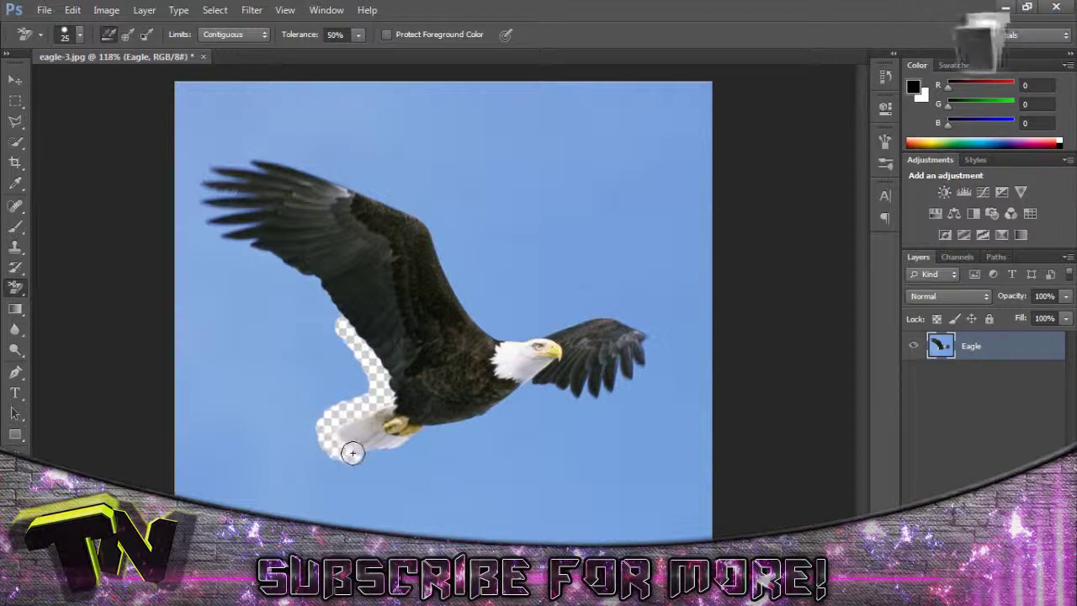
key(ctrl+z)
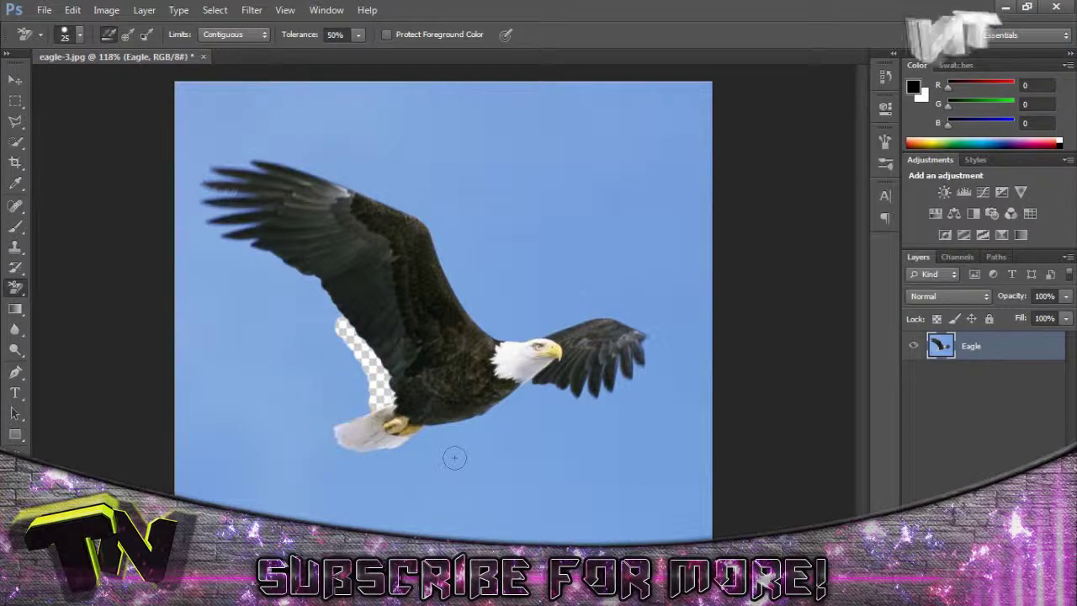
mouse_move(363, 460)
mouse_down()
mouse_move(324, 453)
mouse_move(322, 443)
mouse_move(335, 449)
mouse_move(326, 429)
mouse_move(379, 405)
mouse_move(337, 419)
mouse_move(343, 455)
mouse_up()
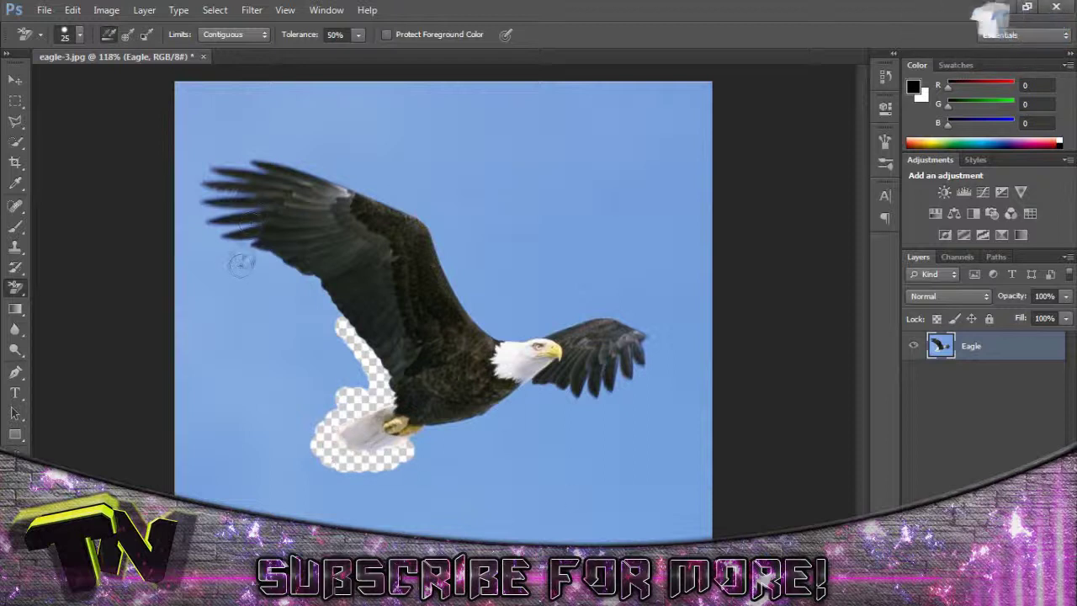
drag(290, 275, 332, 315)
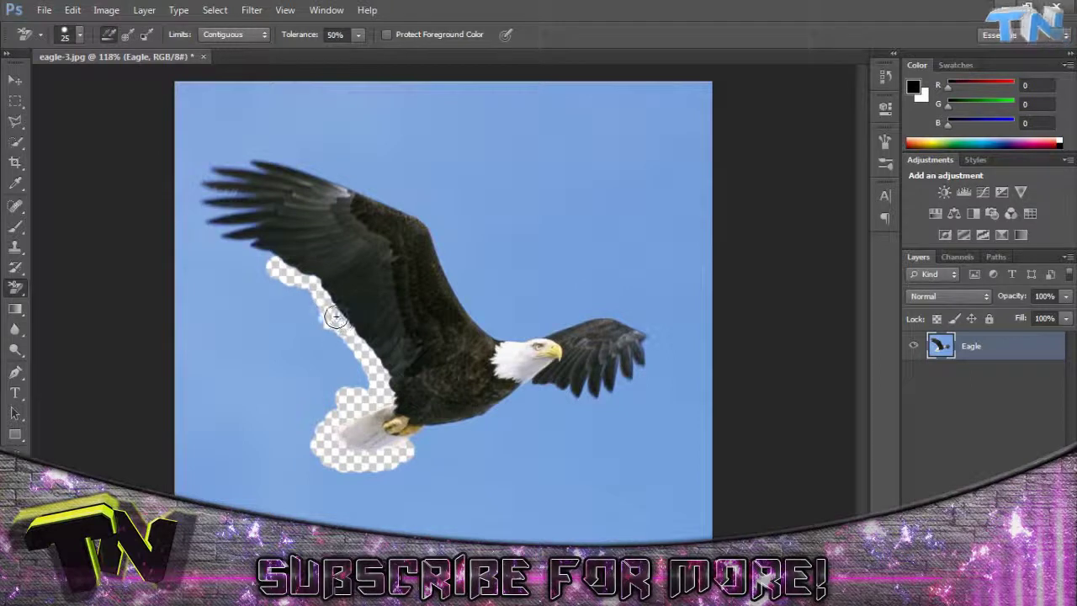
- Erase the sky between the large wing's lower feather tips with the Background Eraser at brush size 6
scroll(253, 271, up, 5)
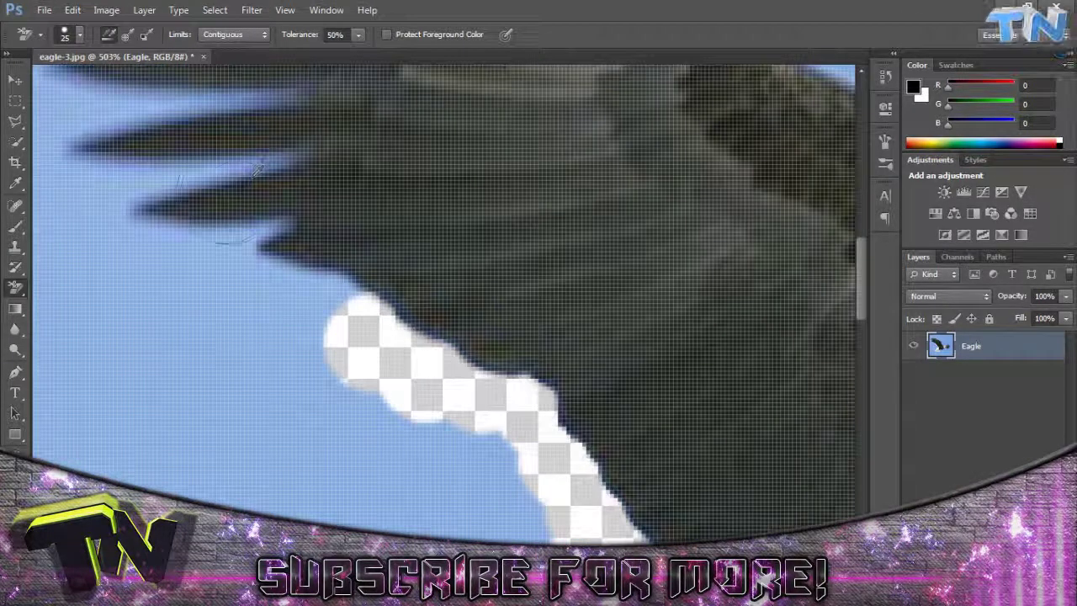
key(bracketleft)
key(bracketleft)
key(bracketleft)
key(bracketleft)
key(bracketleft)
mouse_move(247, 236)
mouse_down()
mouse_move(122, 226)
mouse_move(137, 196)
mouse_move(169, 182)
mouse_move(304, 155)
mouse_up()
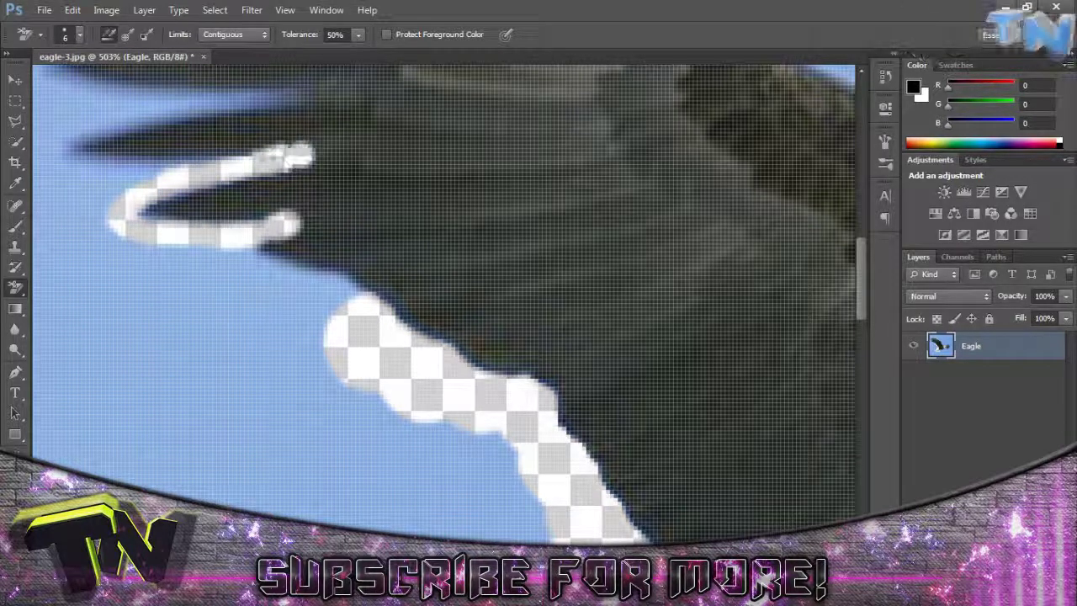
mouse_move(175, 174)
mouse_down()
mouse_move(89, 168)
mouse_move(63, 156)
mouse_move(64, 133)
mouse_move(196, 99)
mouse_move(295, 93)
mouse_up()
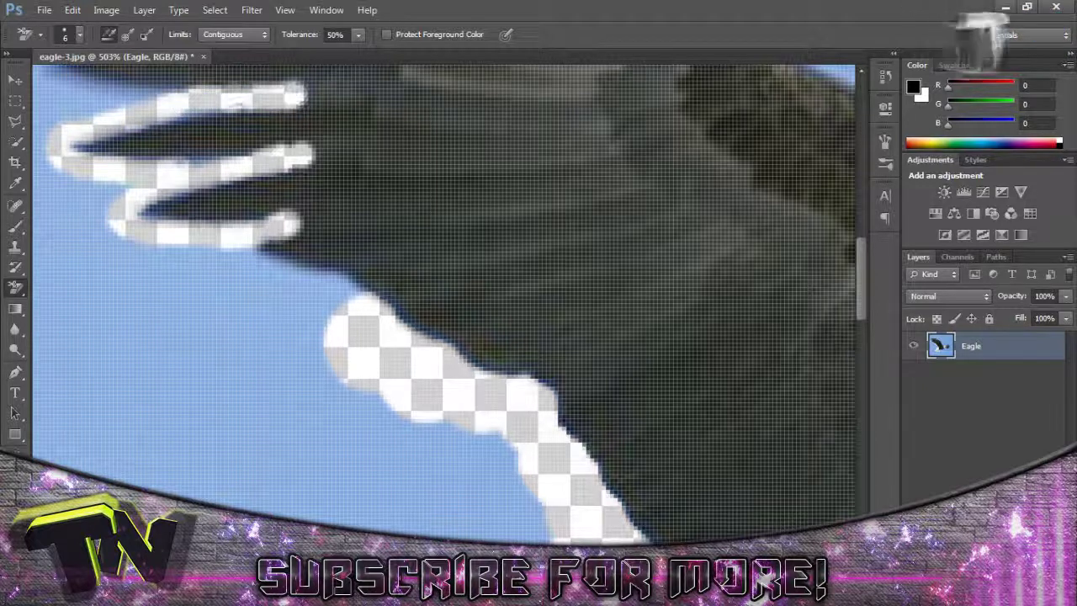
- Erase a sweep of open sky above the eagle using the Background Eraser at brush size 30
scroll(168, 155, up, 1)
scroll(166, 154, down, 6)
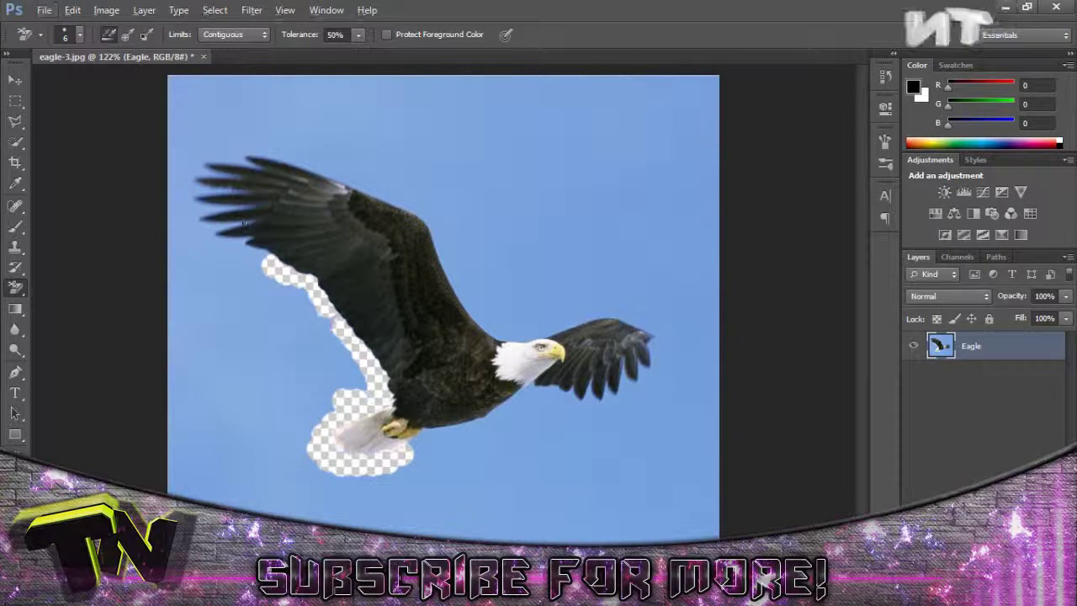
key(bracketright)
key(bracketright)
key(bracketright)
key(bracketright)
mouse_move(383, 191)
mouse_down()
mouse_move(458, 214)
mouse_move(488, 298)
mouse_move(637, 206)
mouse_move(608, 172)
mouse_up()
- Undo all the Background Eraser strokes and the layer's renaming
key(ctrl+alt+z)
key(ctrl+alt+z)
key(ctrl+alt+z)
key(ctrl+alt+z)
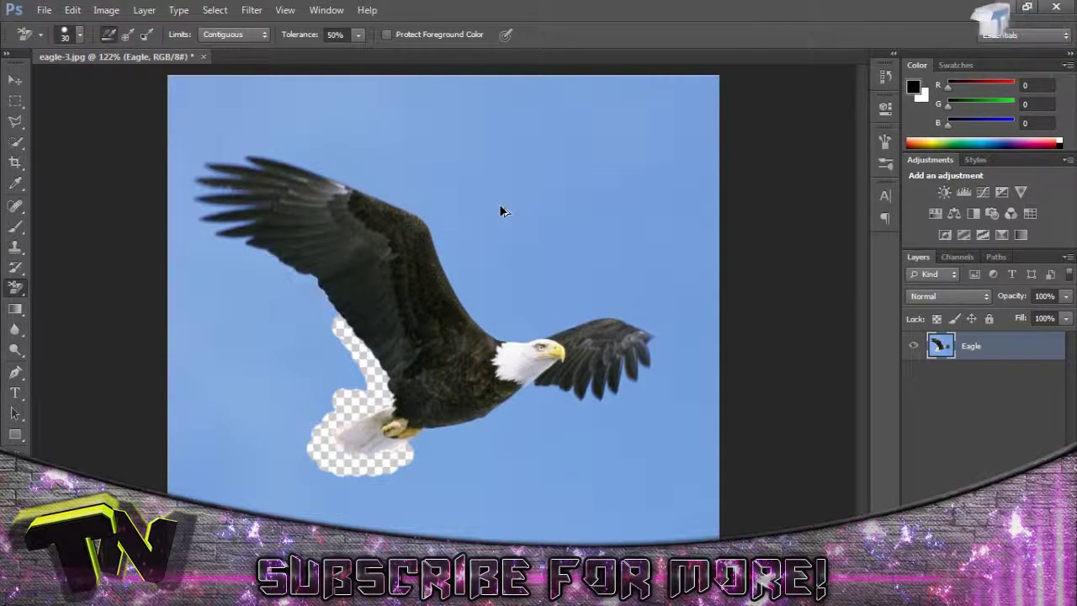
key(ctrl+alt+z)
key(ctrl+alt+z)
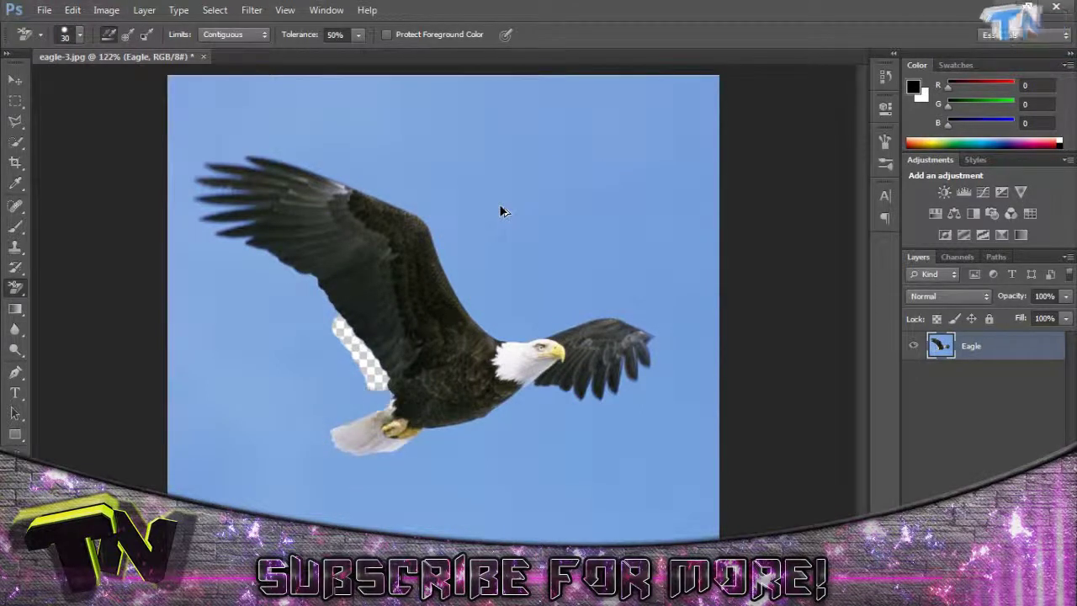
key(ctrl+alt+z)
key(ctrl+alt+z)
- Erase a freehand path through the sky around the eagle using the regular Eraser with a hard round brush at size 60
right_click(15, 288)
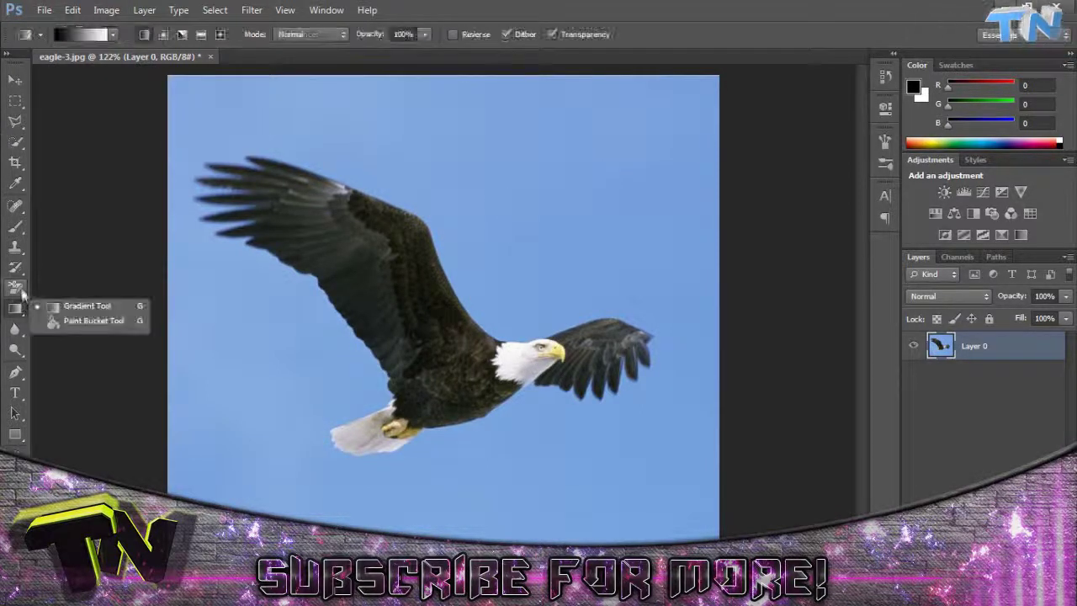
click(61, 284)
click(74, 34)
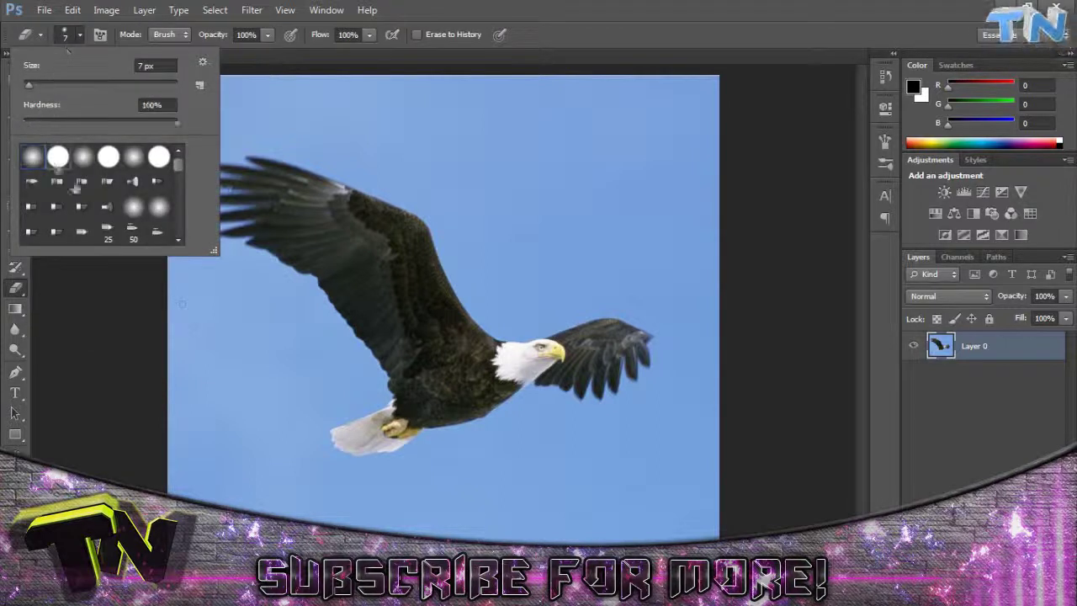
click(198, 334)
key(bracketright)
key(bracketright)
key(bracketright)
key(bracketright)
key(bracketright)
key(bracketright)
key(bracketright)
key(bracketright)
click(264, 291)
mouse_move(264, 291)
mouse_down()
mouse_move(304, 339)
mouse_move(254, 383)
mouse_move(237, 425)
mouse_move(499, 517)
mouse_move(620, 503)
mouse_move(699, 412)
mouse_move(601, 181)
mouse_up()
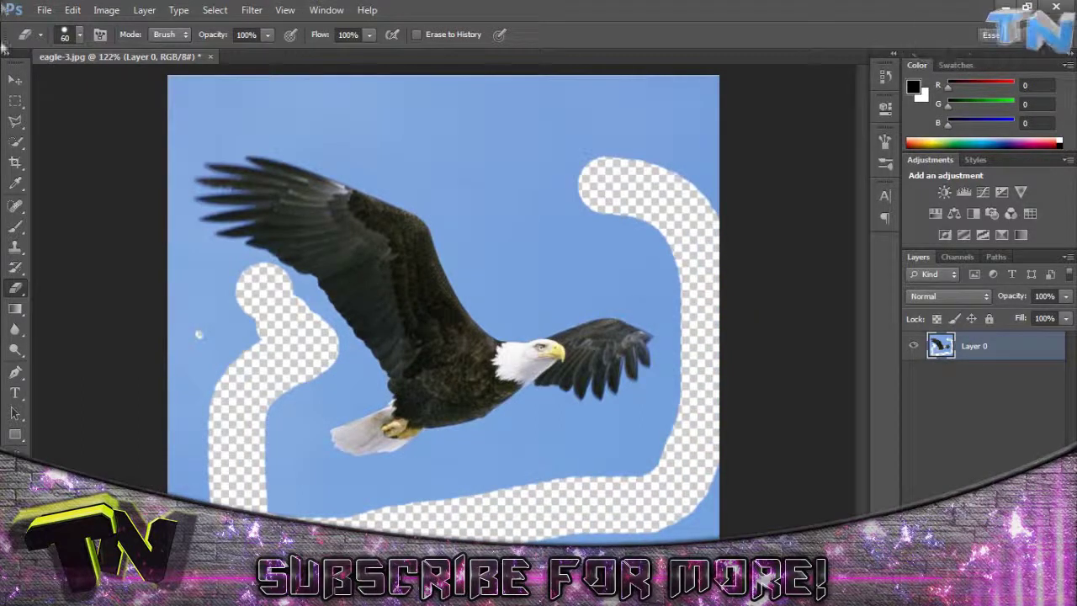
- Erase more of the sky around the eagle using a soft round Eraser brush at size 60
click(75, 40)
click(35, 153)
click(471, 111)
mouse_move(447, 175)
mouse_down()
mouse_move(482, 223)
mouse_move(500, 278)
mouse_move(618, 248)
mouse_move(612, 263)
mouse_move(656, 286)
mouse_move(673, 421)
mouse_move(402, 486)
mouse_move(185, 379)
mouse_up()
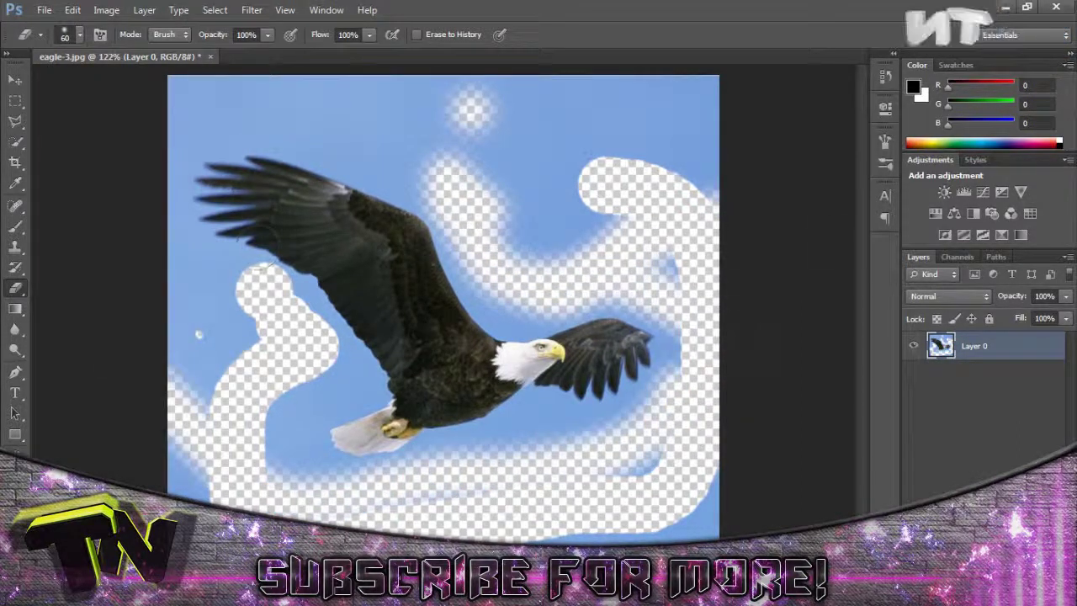
- Undo all the hard and soft Eraser strokes on the sky
key(ctrl+alt+z)
key(ctrl+alt+z)
key(ctrl+alt+z)
key(ctrl+alt+z)
key(ctrl+alt+z)
key(ctrl+alt+z)
key(ctrl+alt+z)
key(ctrl+alt+z)
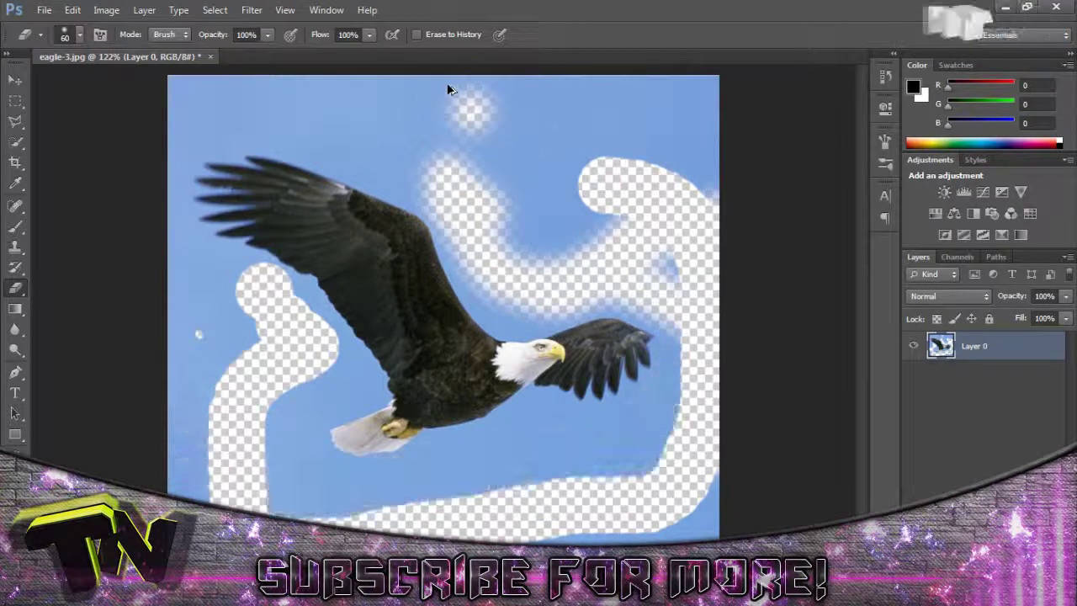
key(ctrl+alt+z)
key(ctrl+alt+z)
key(ctrl+alt+z)
key(ctrl+alt+z)
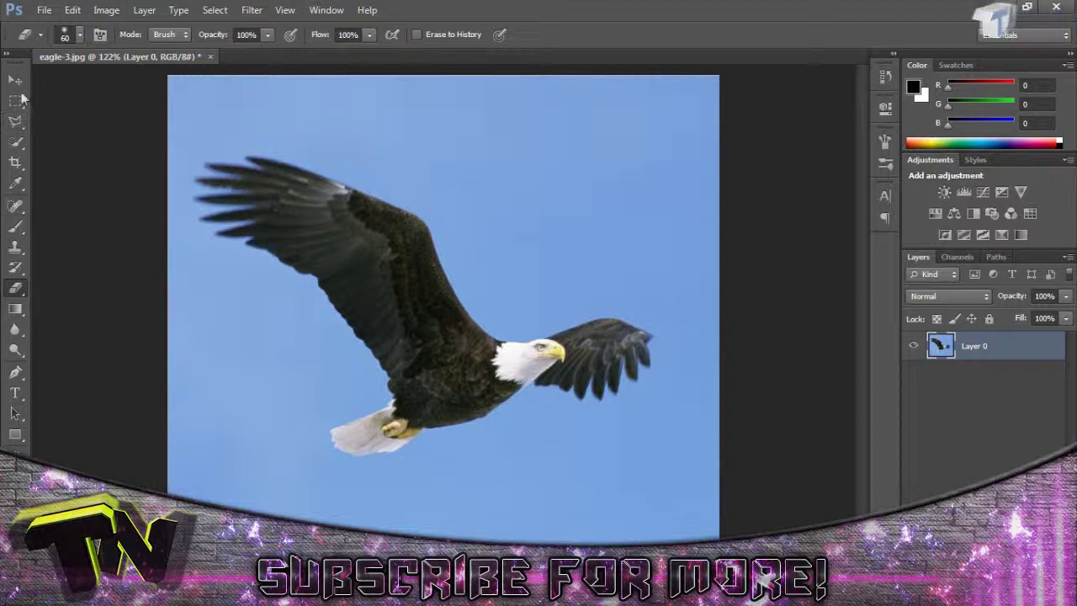
- Try selecting the eagle's dark plumage and tail with the Magic Wand Tool at tolerance 32
click(19, 142)
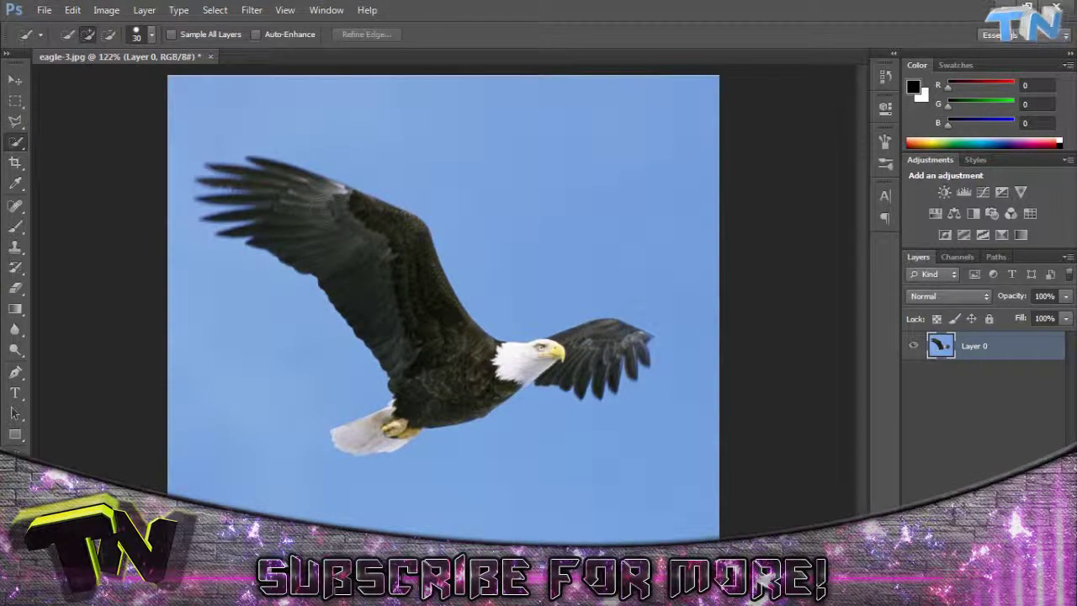
click(15, 121)
click(15, 142)
click(84, 157)
click(378, 259)
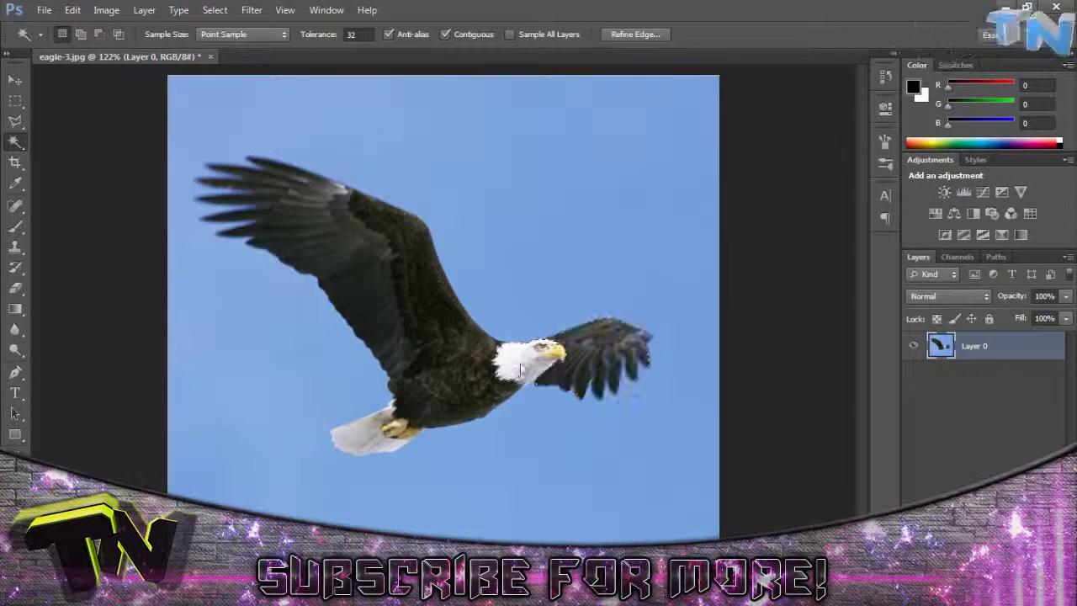
shift+click(336, 422)
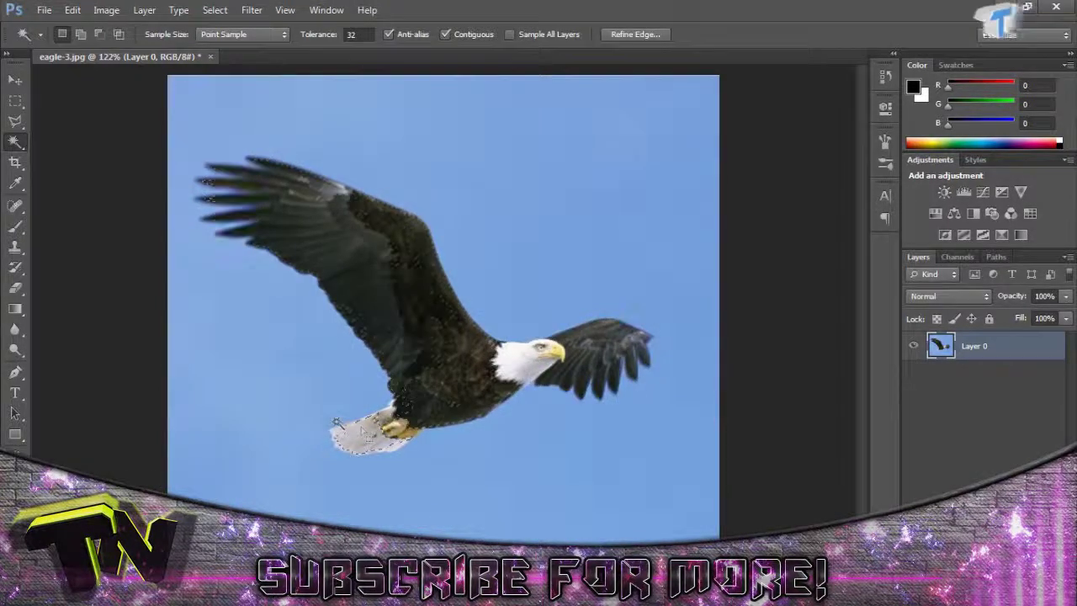
- Extend the selection over the whole eagle with the Quick Selection Tool at brush size 30, subtracting excess sky around the head
click(15, 141)
click(48, 137)
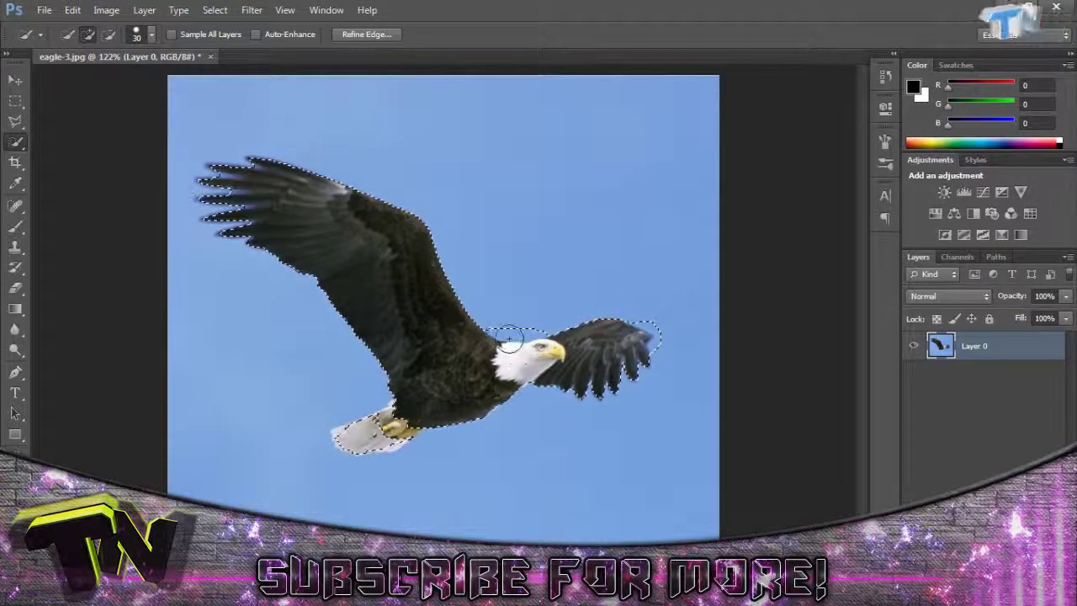
key(alt)
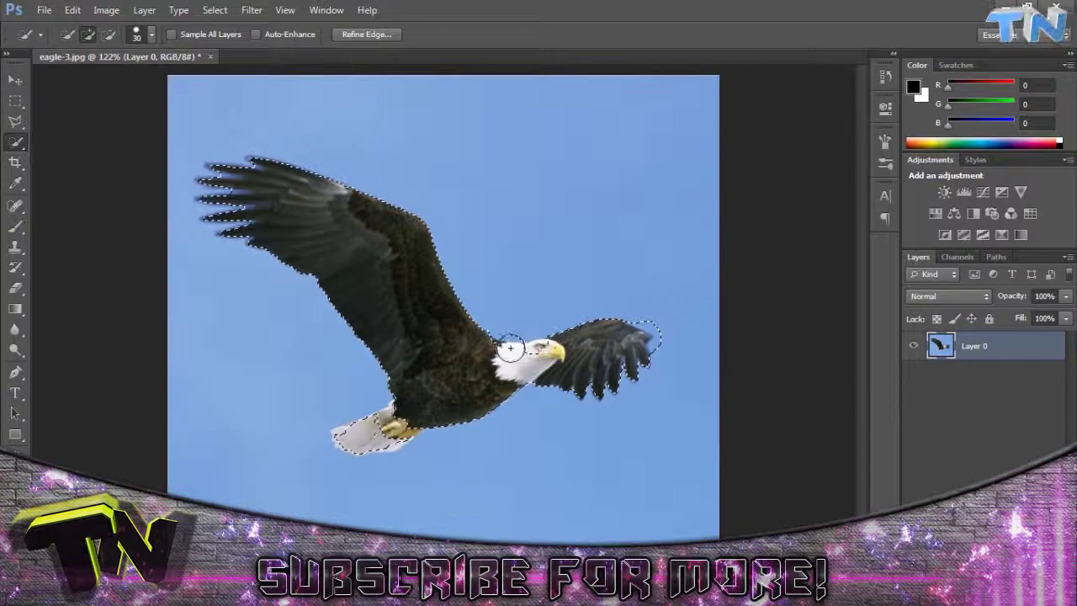
key(alt)
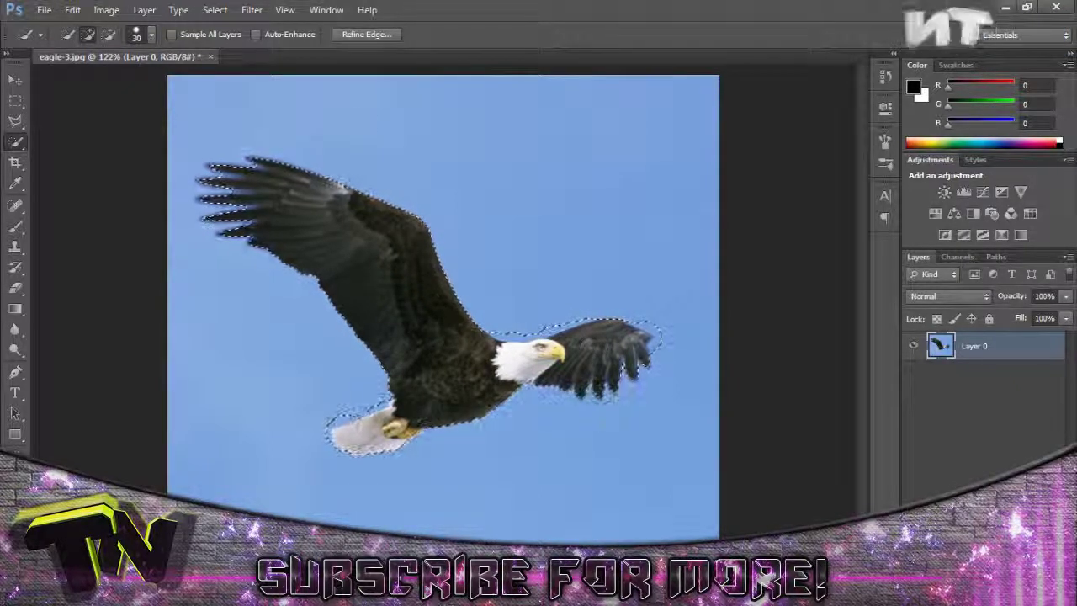
- Invert the selection, delete the sky behind the eagle, and deselect
key(ctrl+shift+i)
key(Delete)
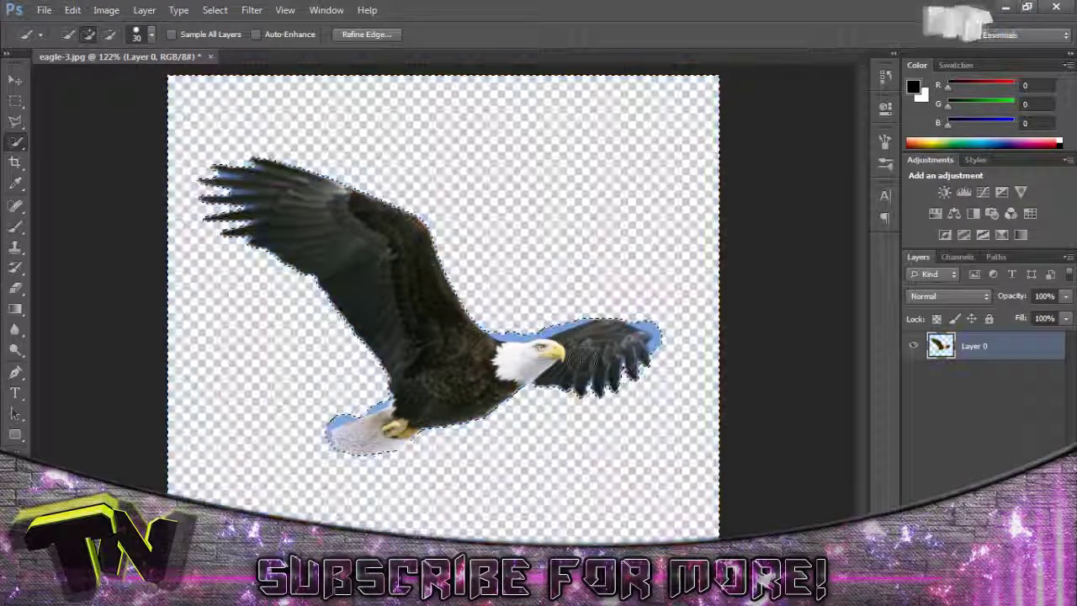
key(ctrl+d)
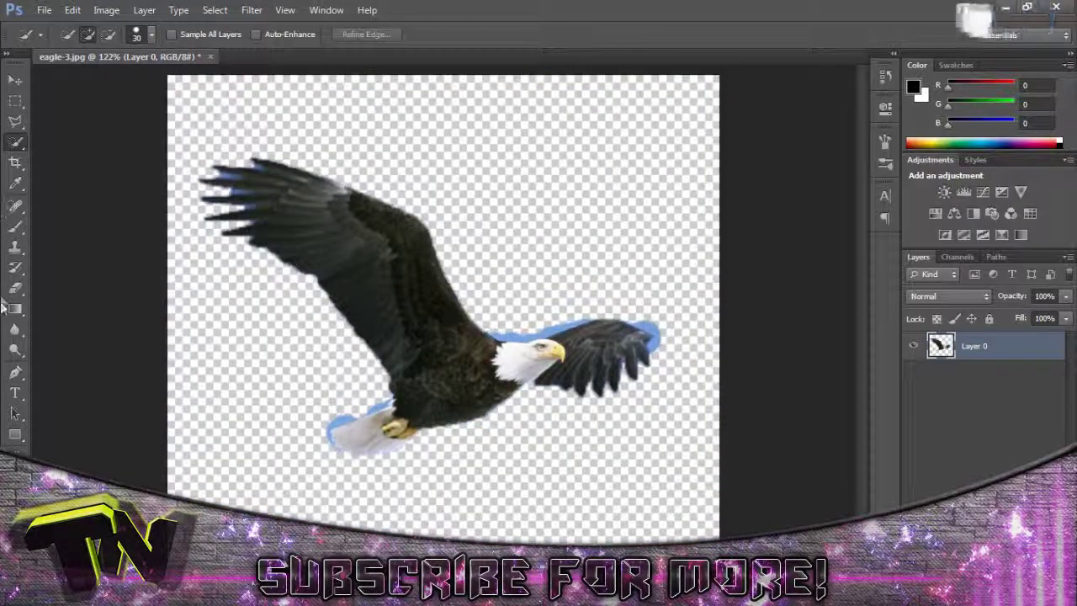
- Try the Background Eraser at brush size 30 on the blue fringe by the small wing, undo the background removal, and deselect
click(15, 287)
right_click(15, 288)
click(93, 298)
mouse_move(526, 317)
mouse_down()
mouse_move(505, 325)
mouse_move(644, 303)
mouse_move(665, 340)
mouse_move(657, 349)
mouse_up()
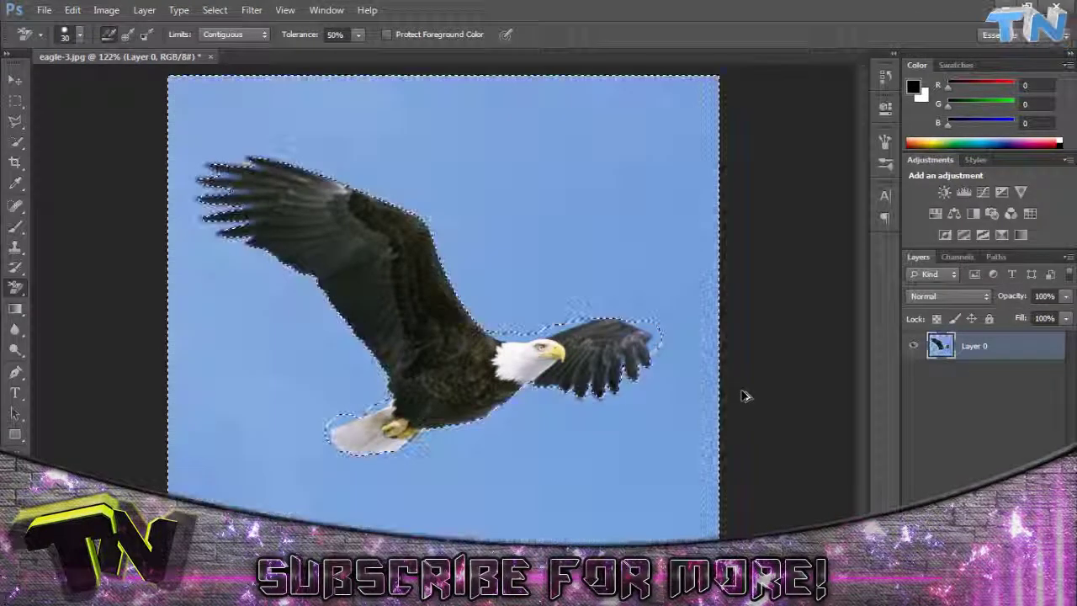
key(ctrl+d)
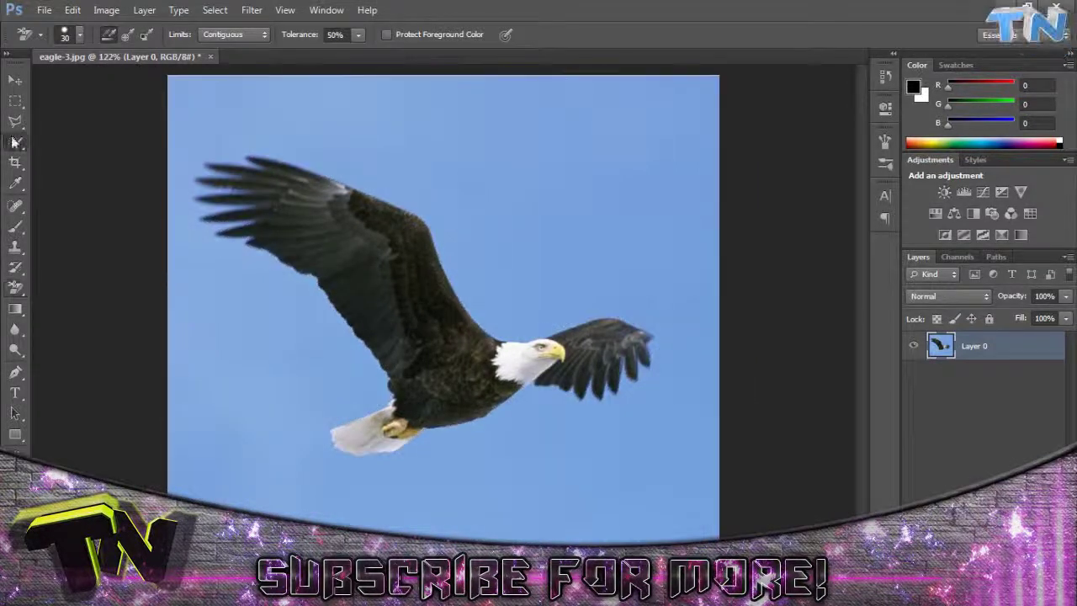
- Select the eagle's large wing, body, small wing and tail with the Magic Wand Tool at tolerance 62, adding each area to the selection
click(15, 140)
click(59, 159)
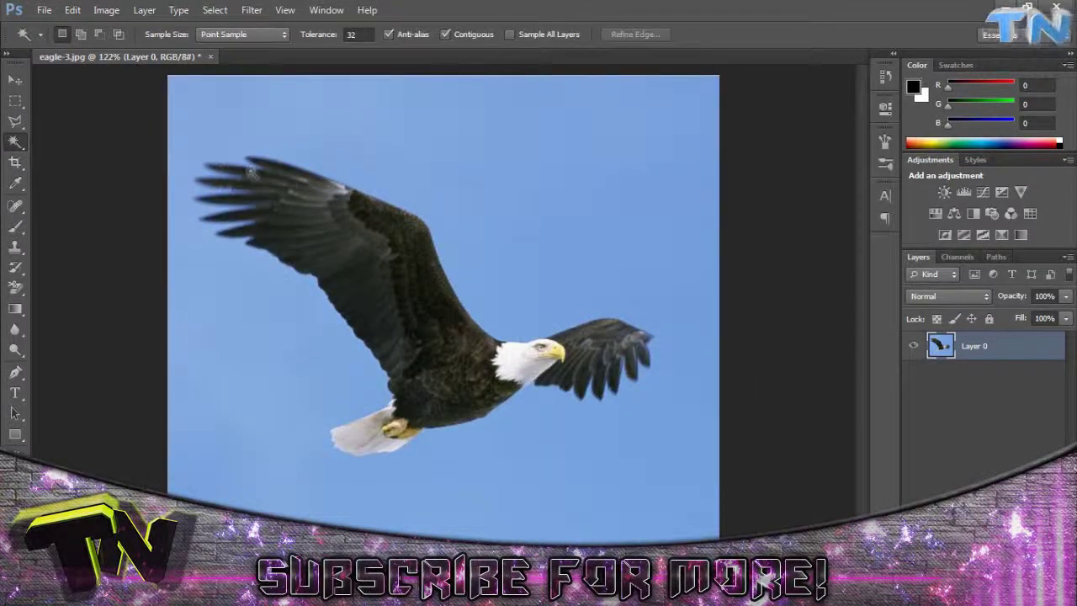
drag(318, 35, 371, 35)
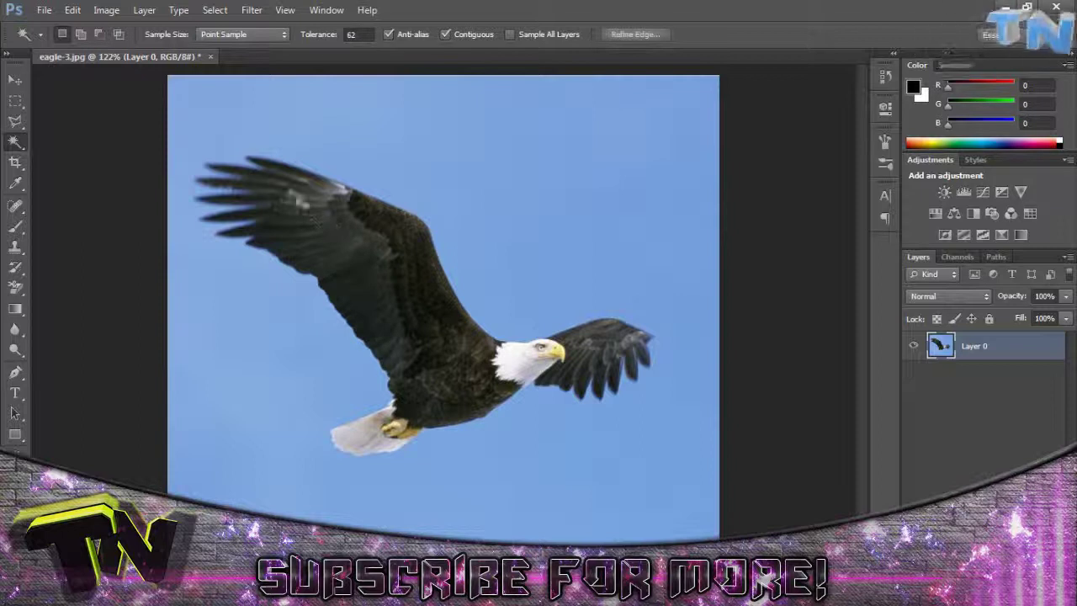
click(343, 201)
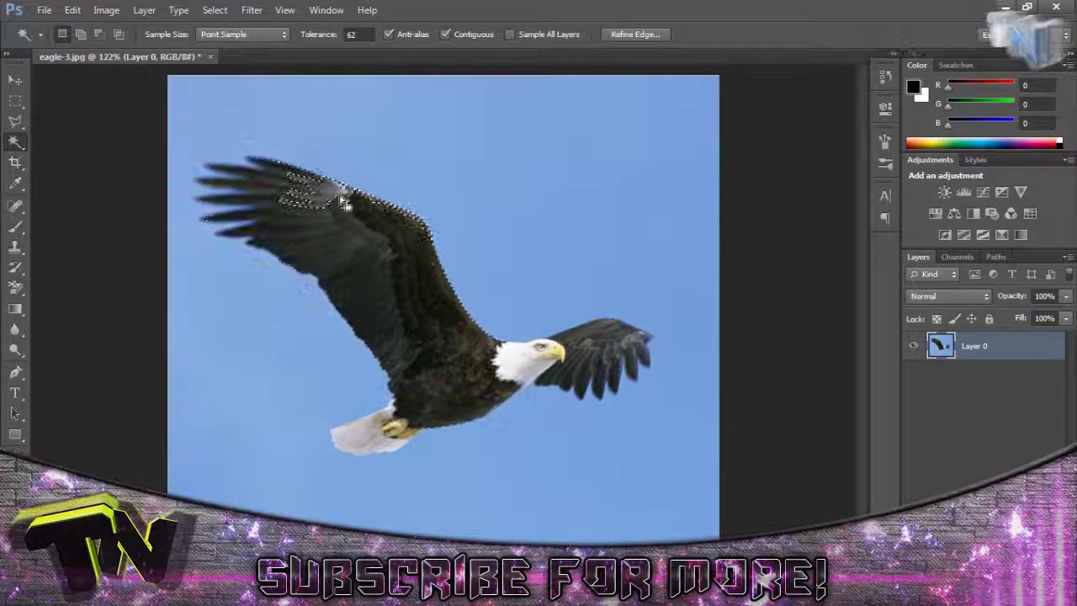
shift+click(340, 235)
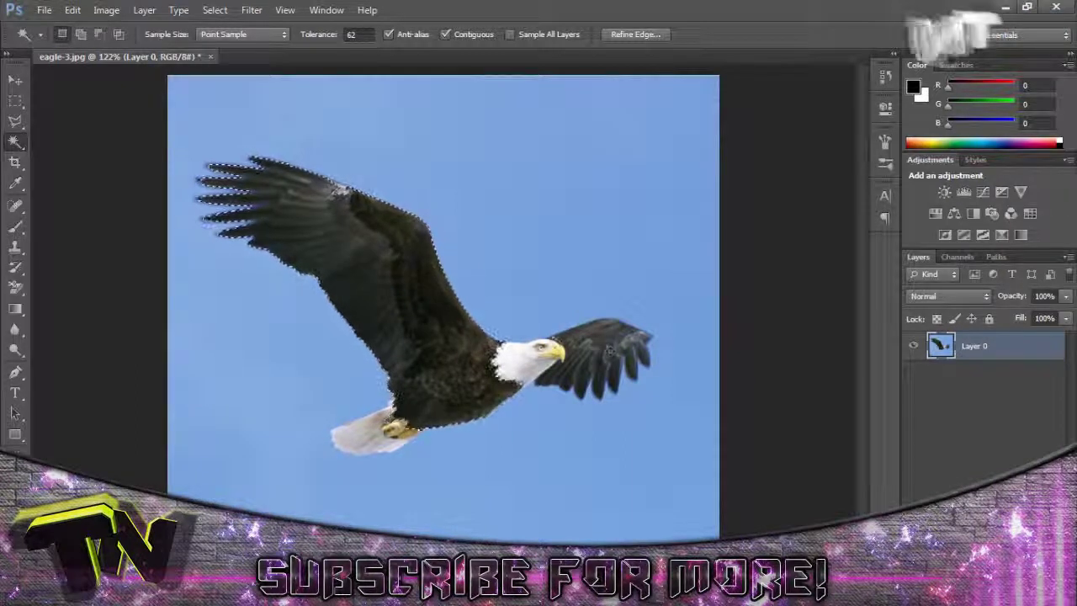
key(alt)
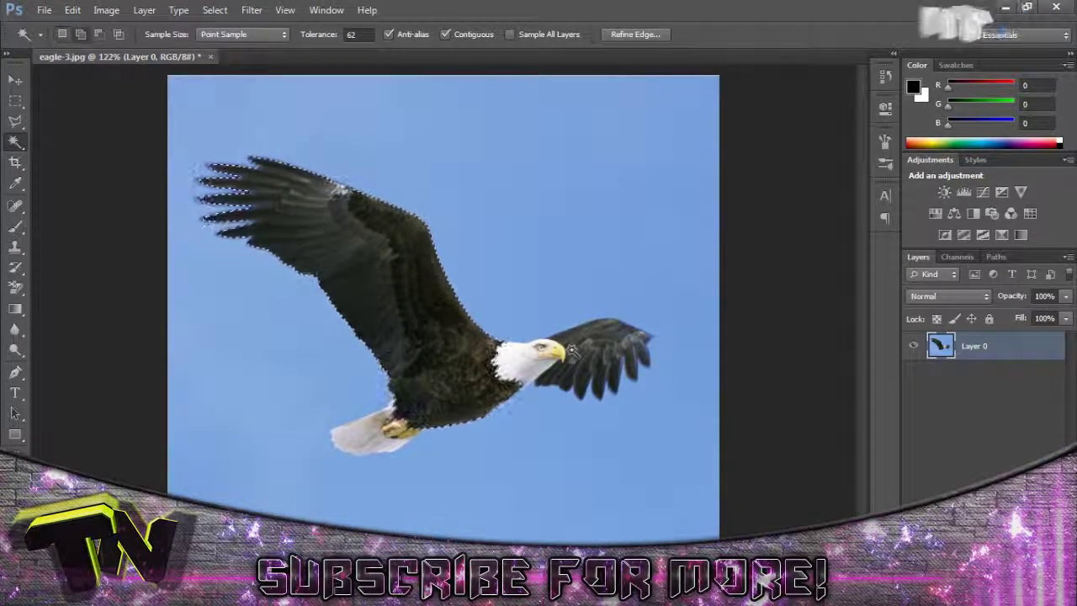
shift+click(570, 349)
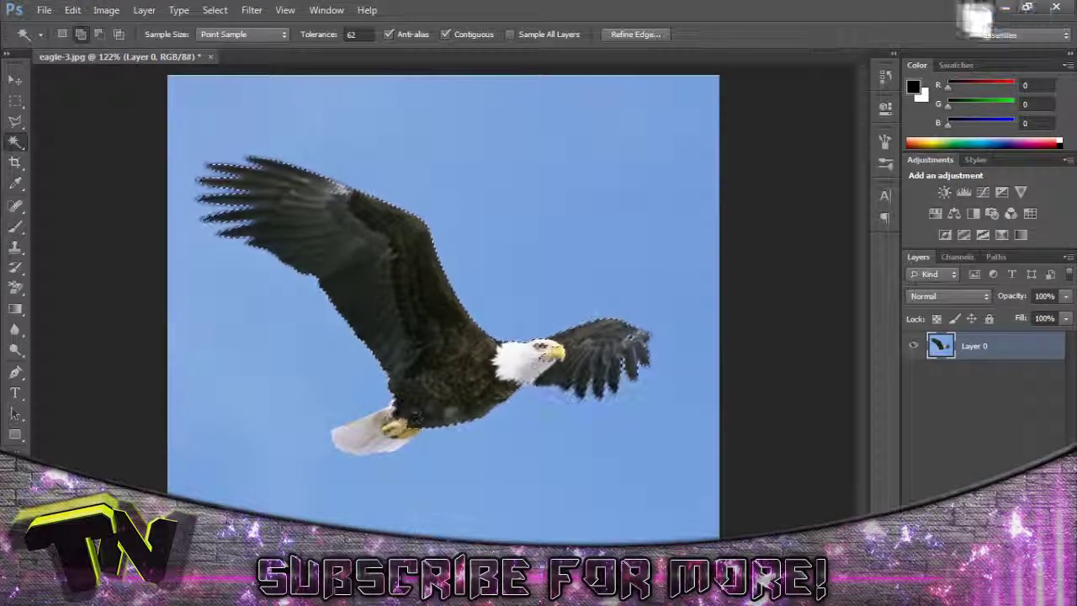
shift+click(333, 433)
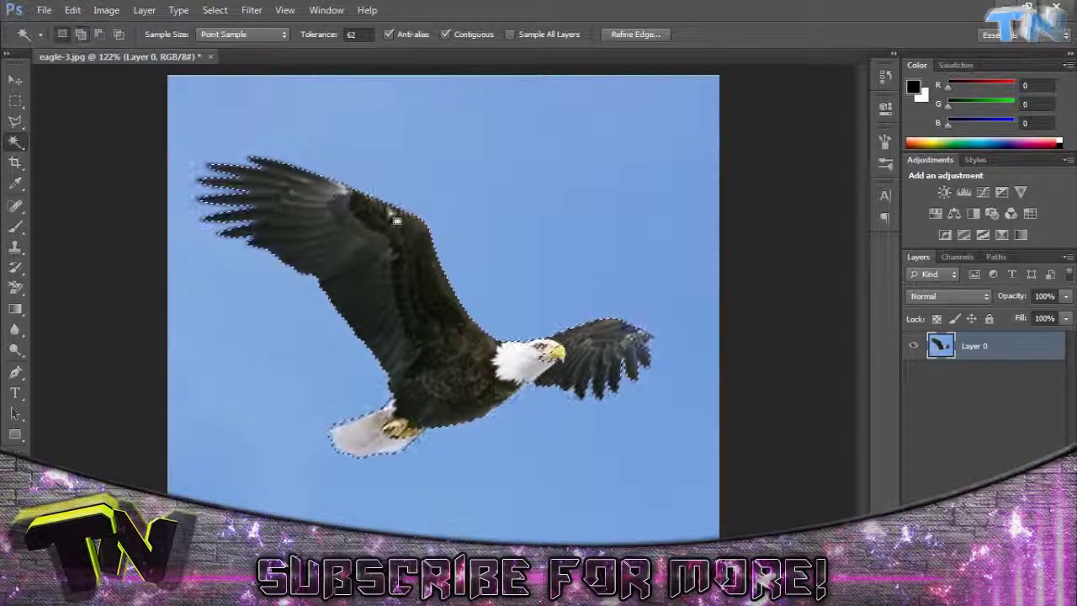
- Invert the eagle selection, delete the sky, and deselect
key(ctrl+shift+i)
key(Delete)
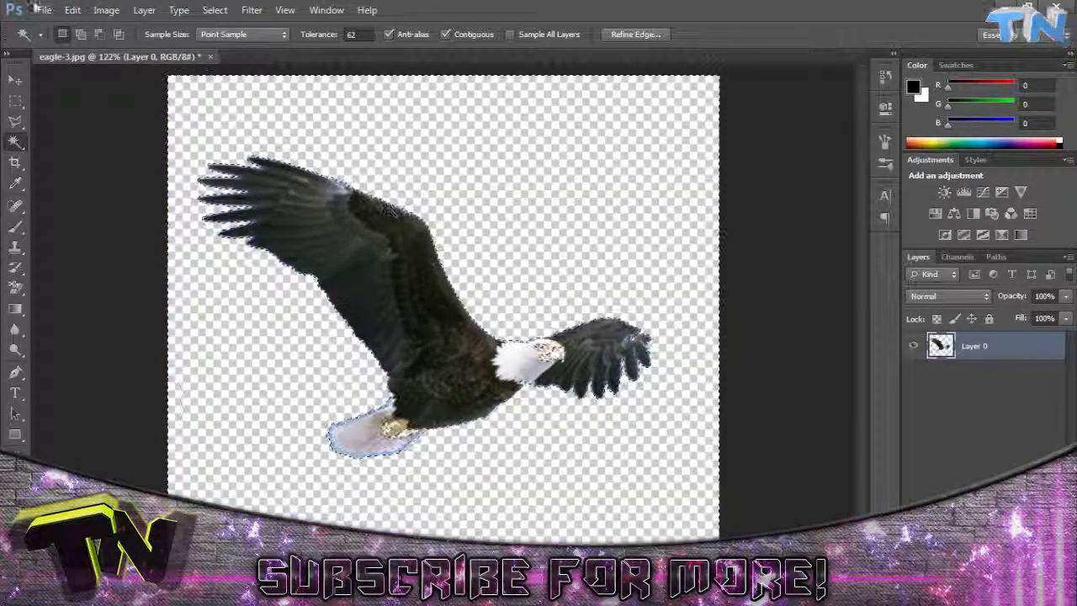
key(ctrl+d)
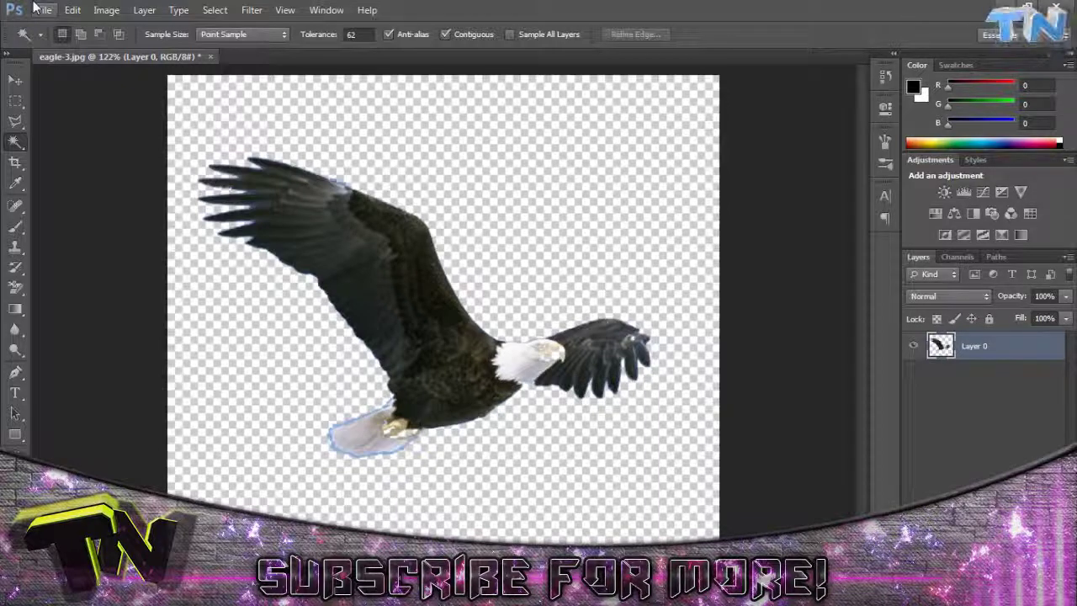
- Undo the sky deletion and clear the selection
key(ctrl+alt+z)
key(ctrl+alt+z)
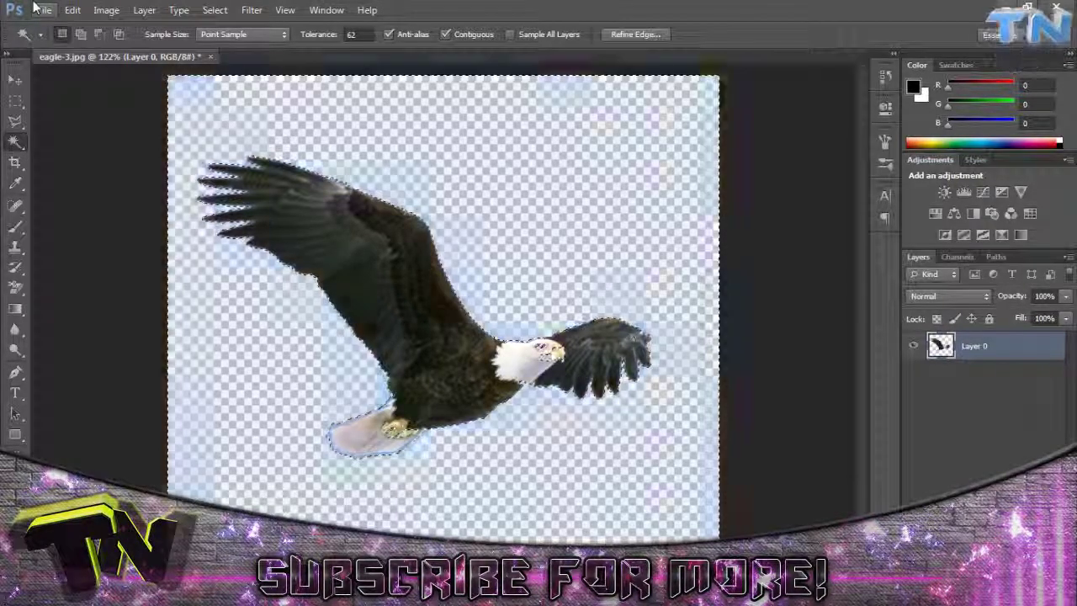
key(ctrl+d)
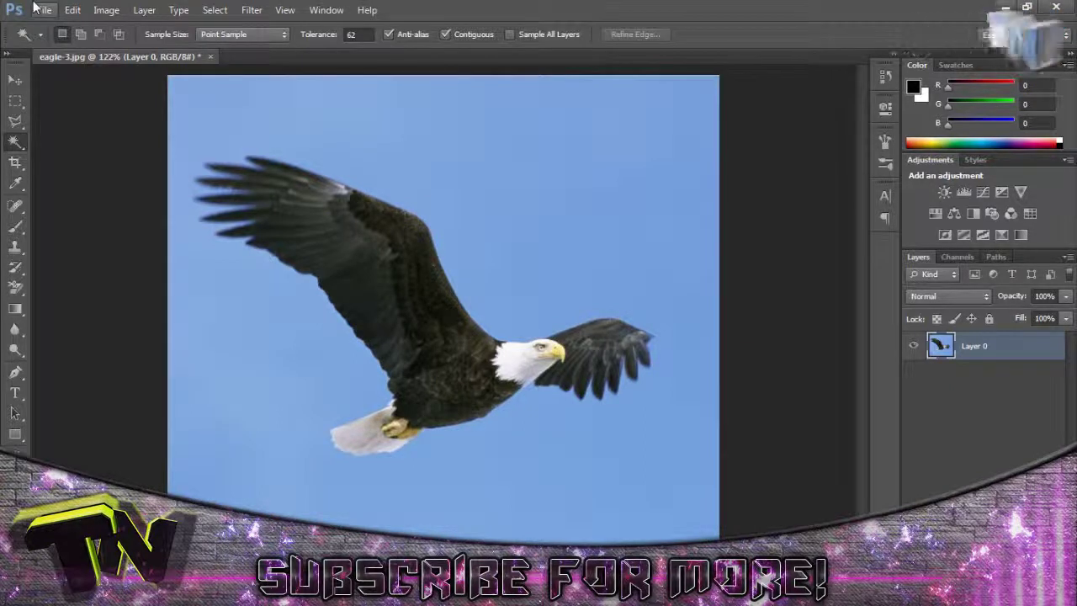
- Try erasing the sky beneath the large wing with the Magic Eraser Tool at tolerance 32, and undo the erasure
click(16, 288)
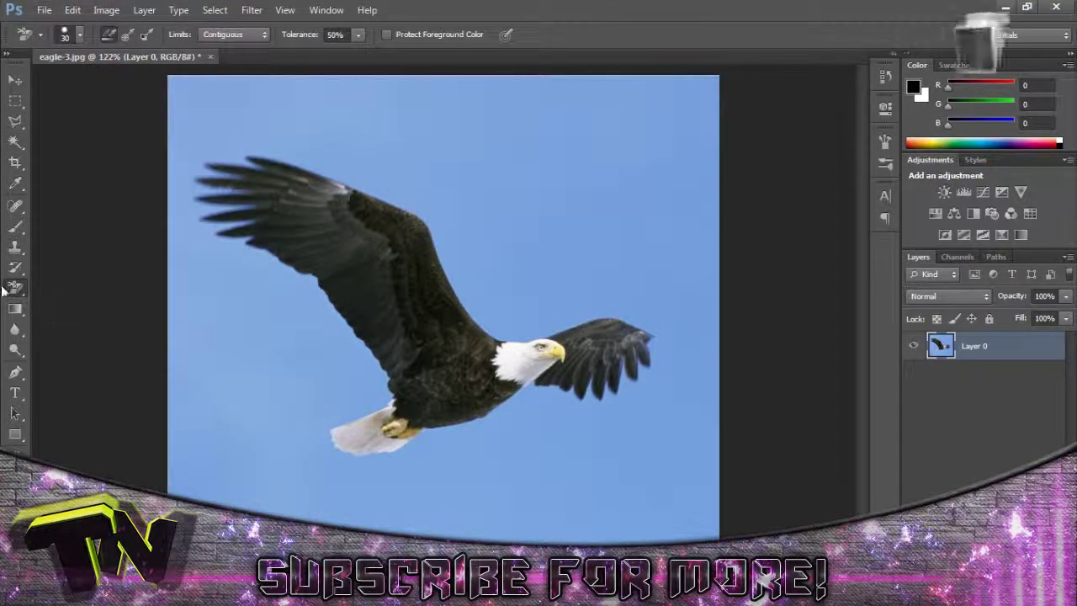
right_click(8, 289)
click(74, 312)
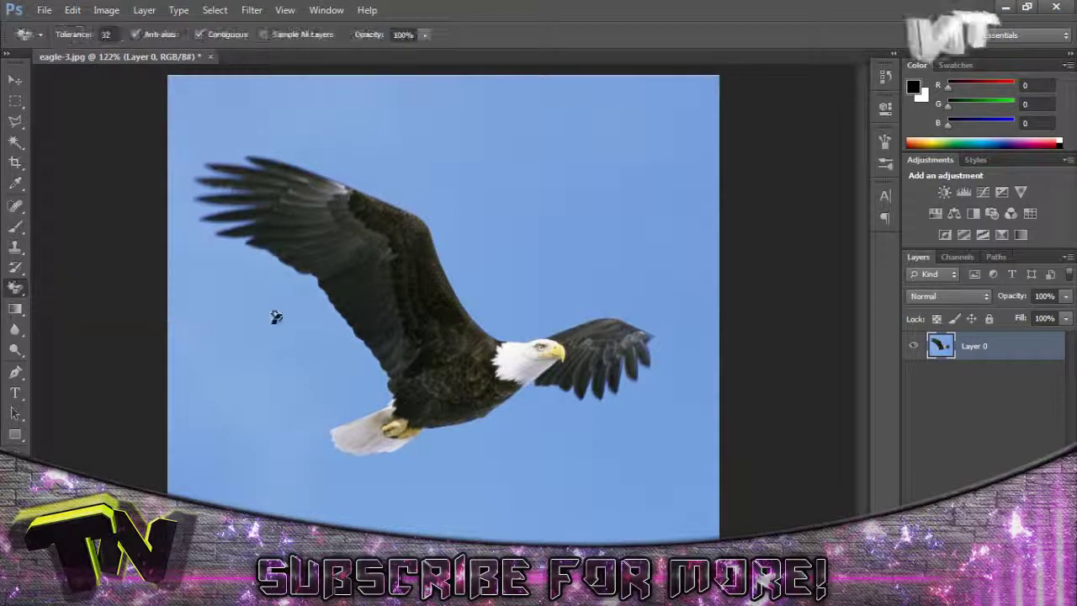
click(277, 312)
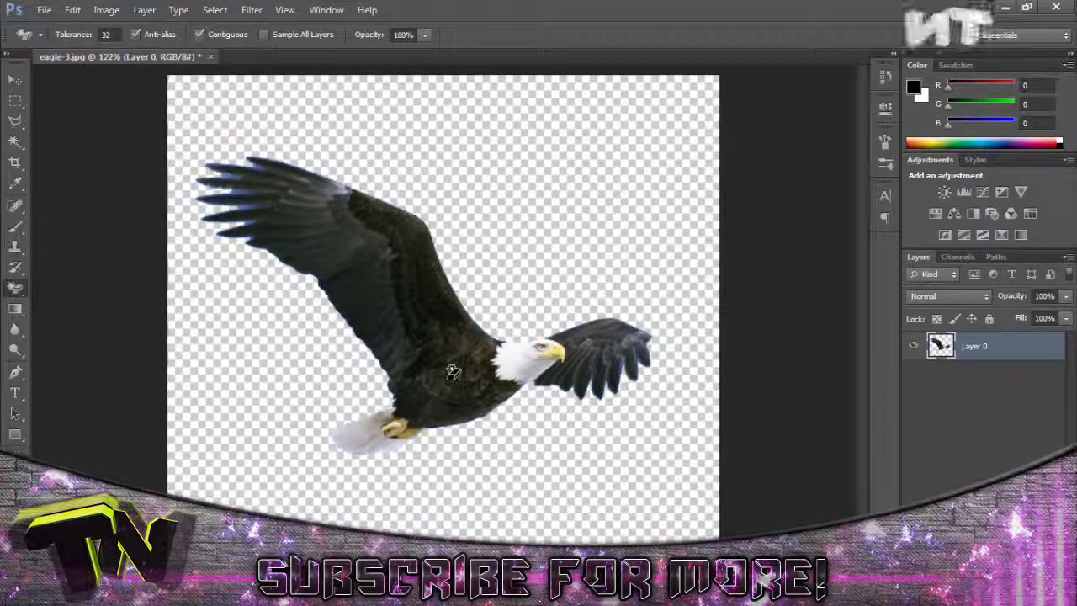
key(ctrl+z)
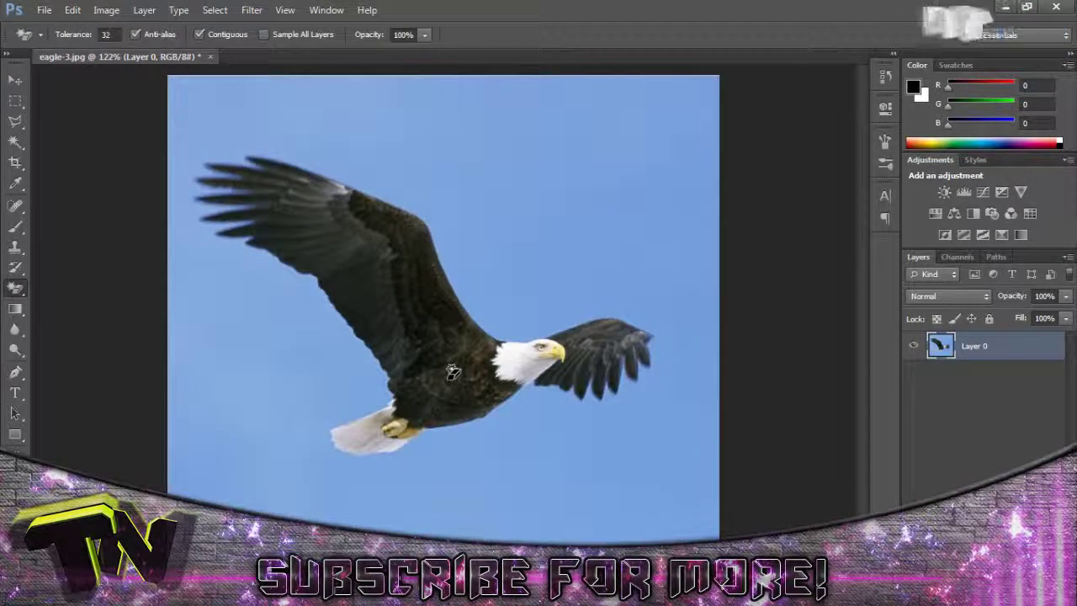